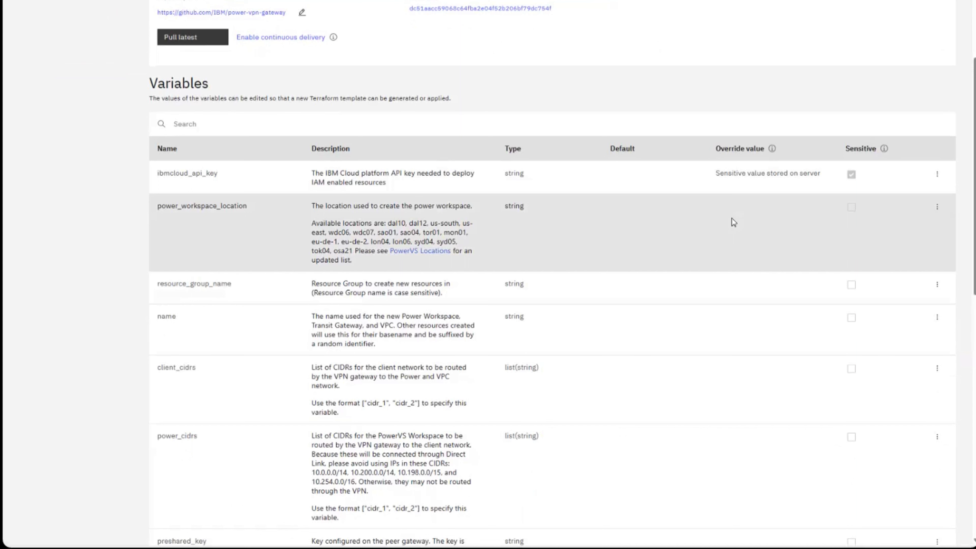
- Set the power_workspace_location variable to dal10 and save it
scroll(731, 218, down, 1)
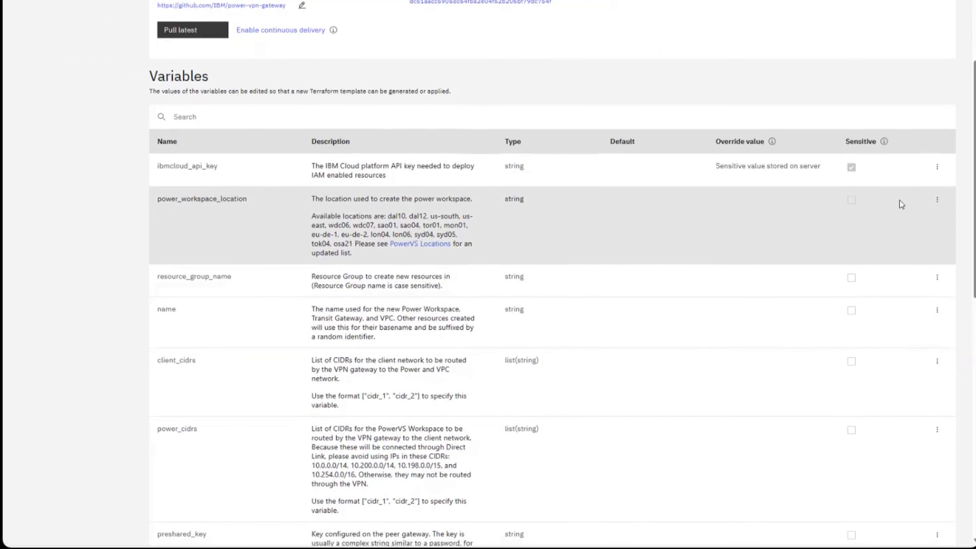
click(931, 201)
click(914, 220)
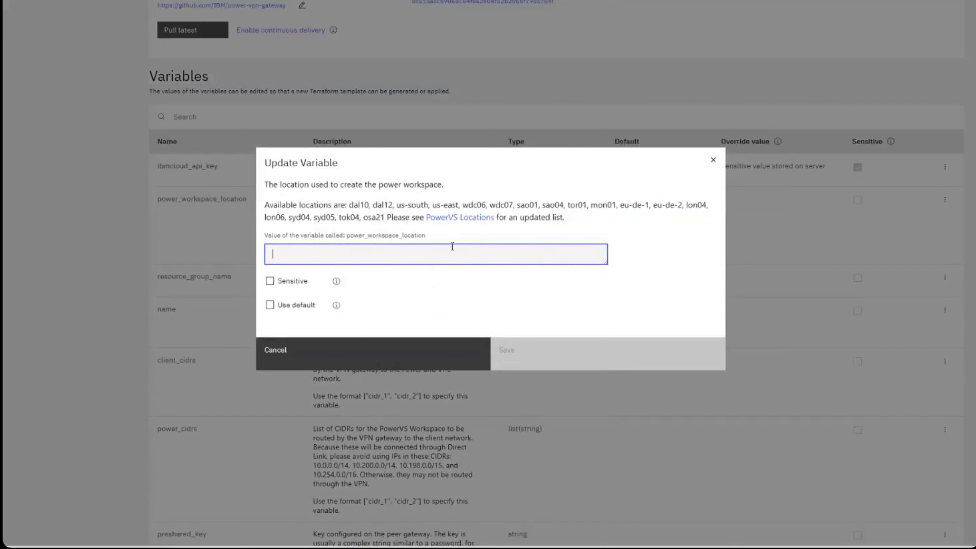
text(dal10)
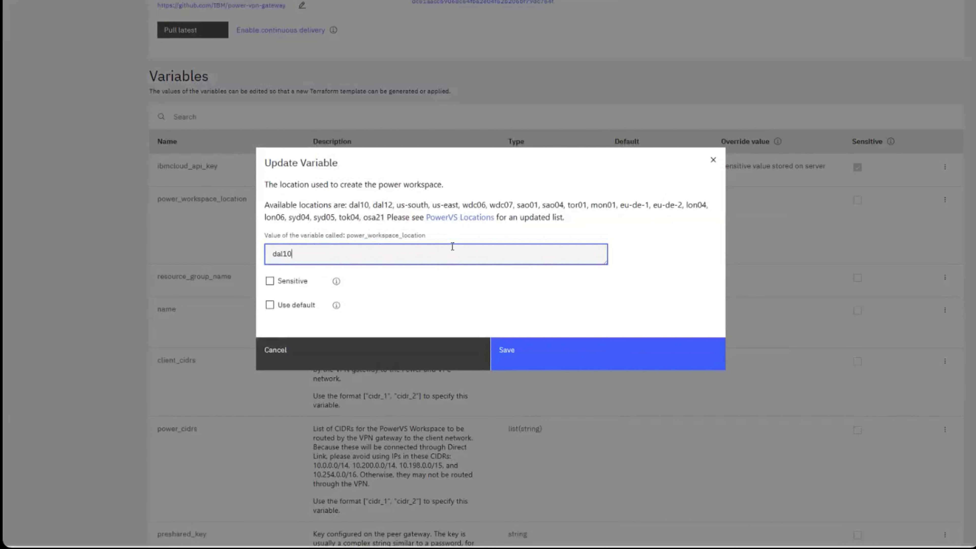
key(Return)
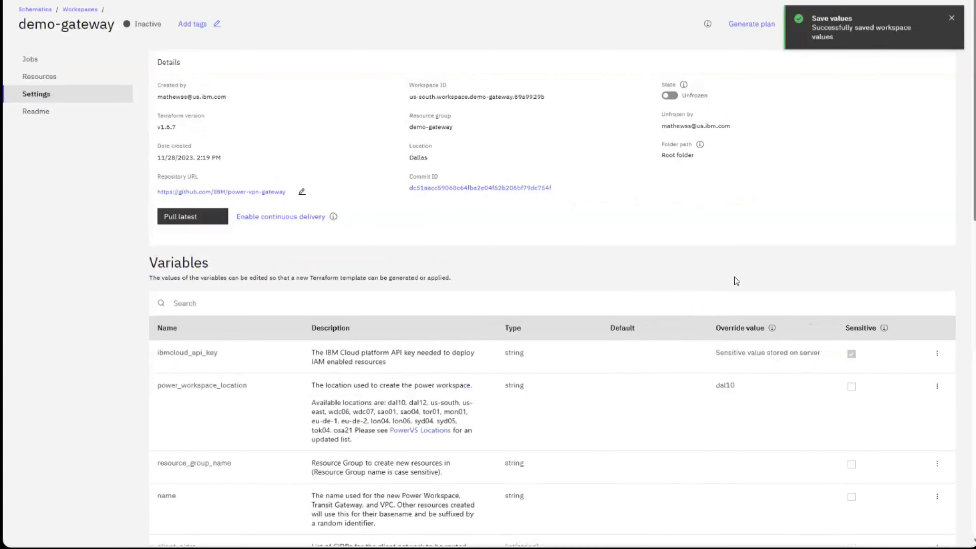
- Set the resource_group_name variable to demo-gateway and save it
scroll(736, 280, down, 5)
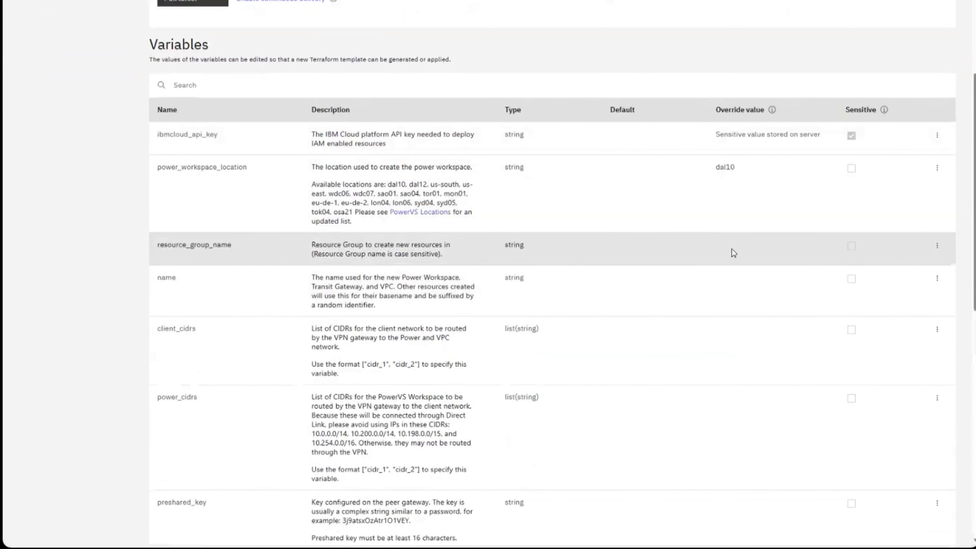
click(937, 246)
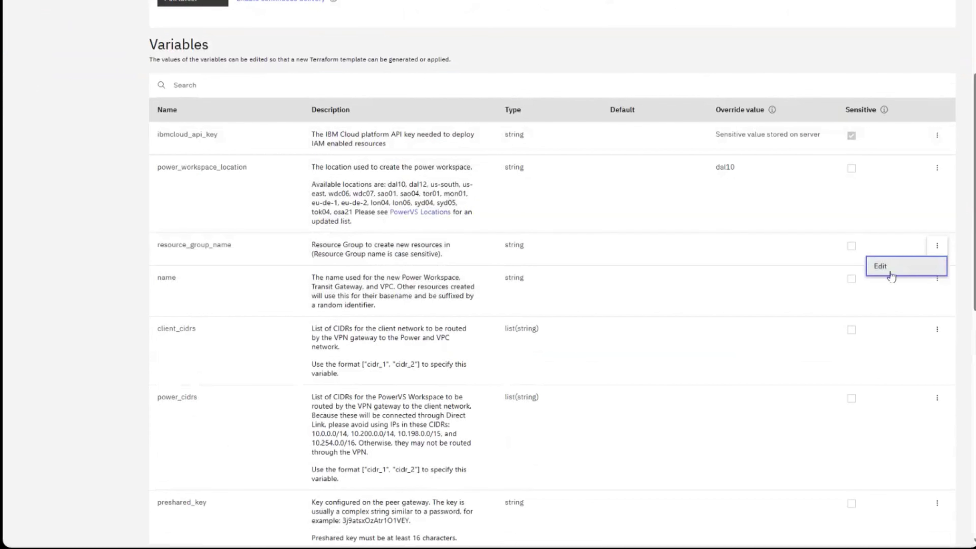
click(883, 266)
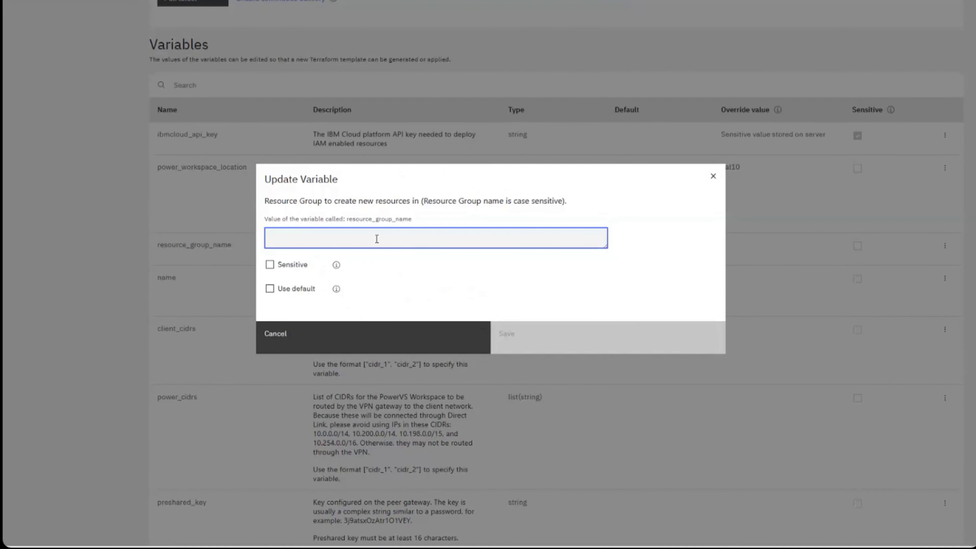
text(demo-gateway)
click(634, 335)
- Set the name variable for the new Power Workspace, Transit Gateway and VPC to demo-powervs and save it
scroll(675, 387, down, 4)
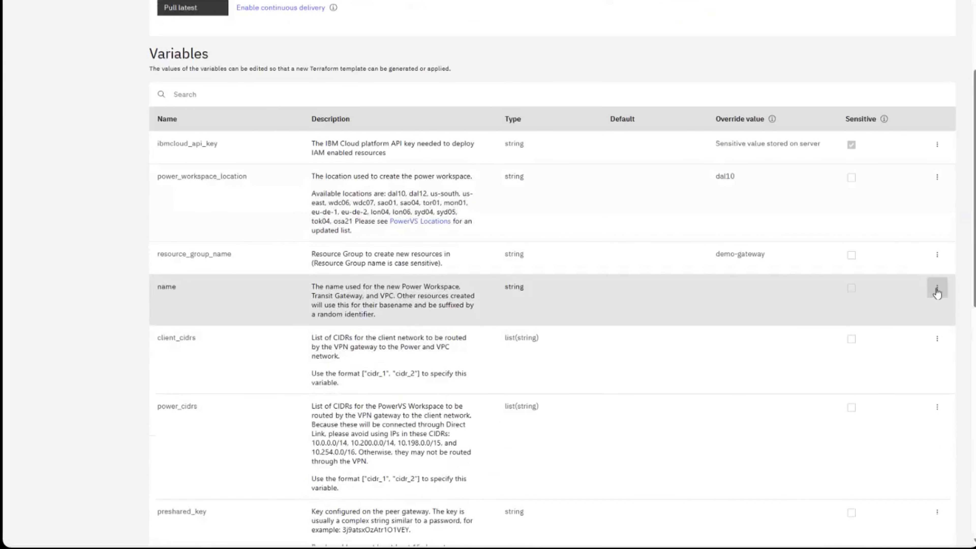
click(937, 289)
click(883, 309)
text(demo-p)
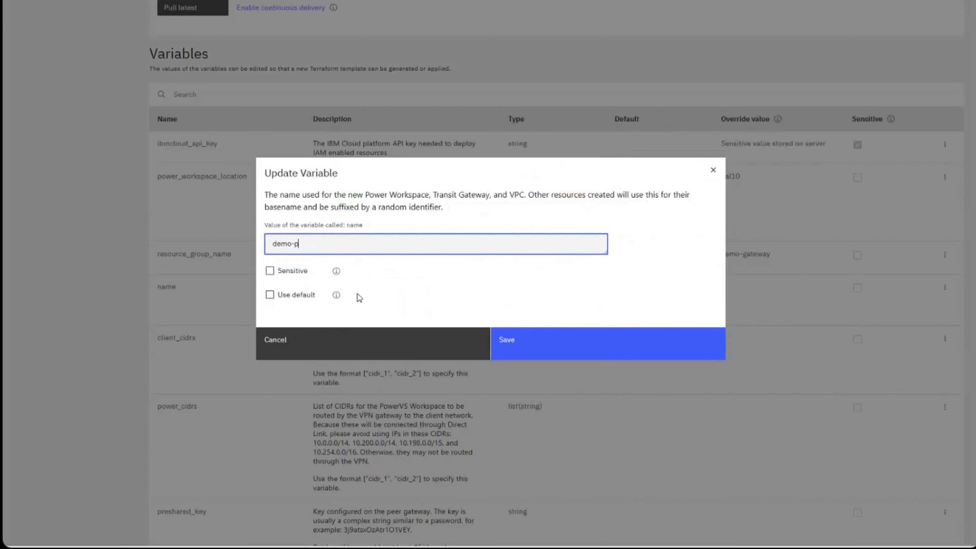
text(owervs)
click(511, 338)
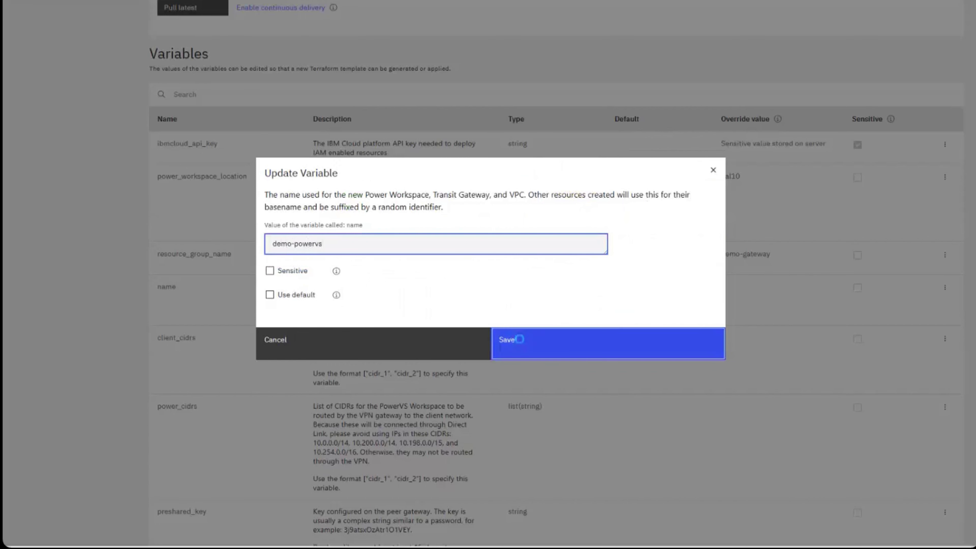
- Set the client_cidrs variable to ["192.168.0.0/24"], following the described list format, and save it
scroll(630, 286, down, 5)
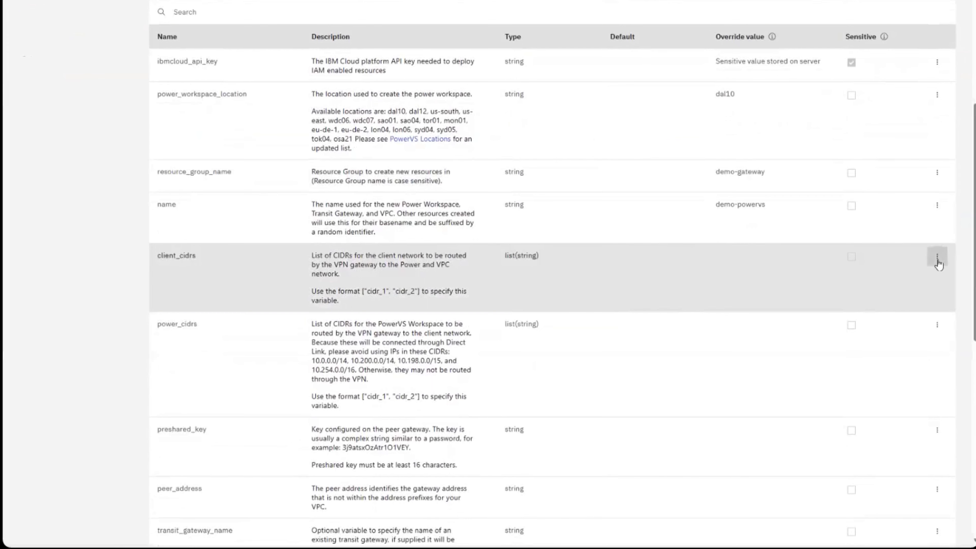
click(937, 258)
click(914, 281)
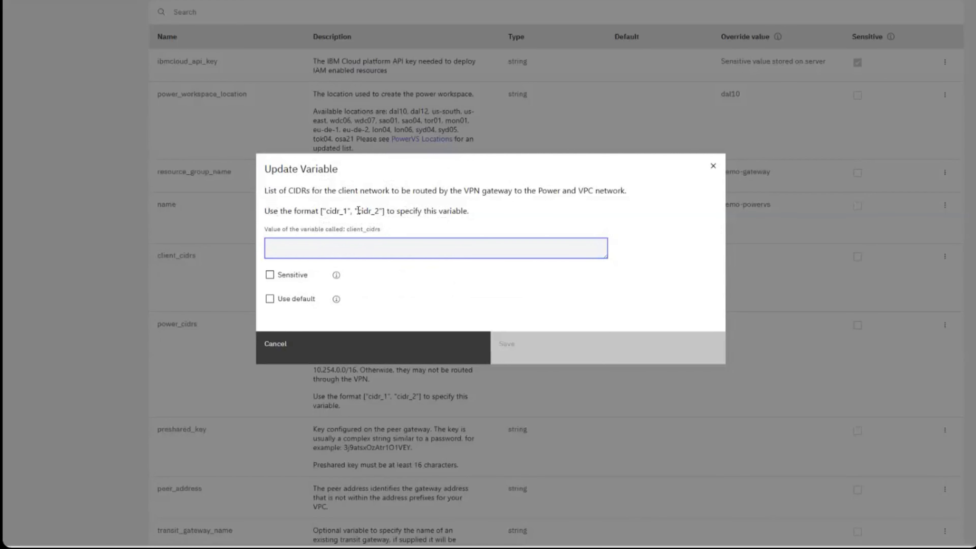
drag(268, 211, 470, 214)
click(378, 206)
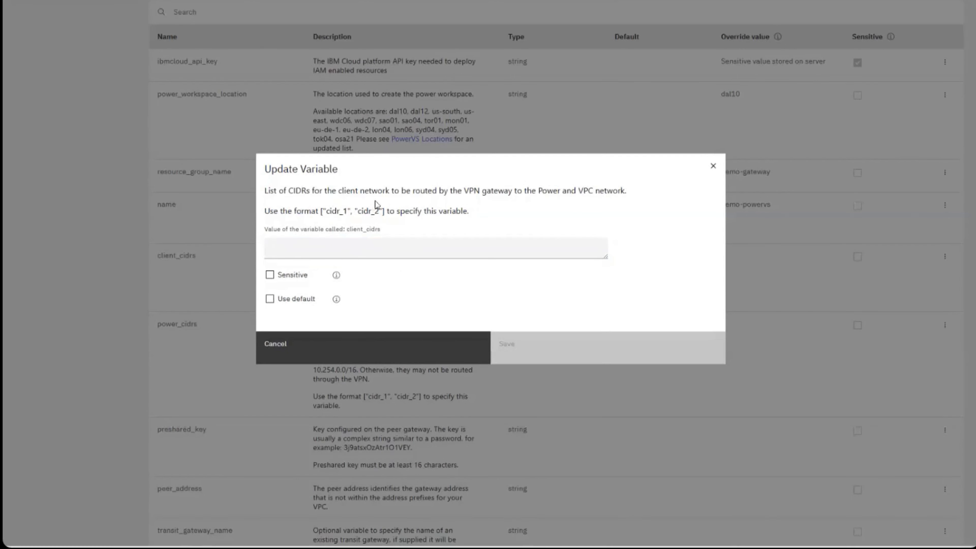
click(323, 249)
text([)
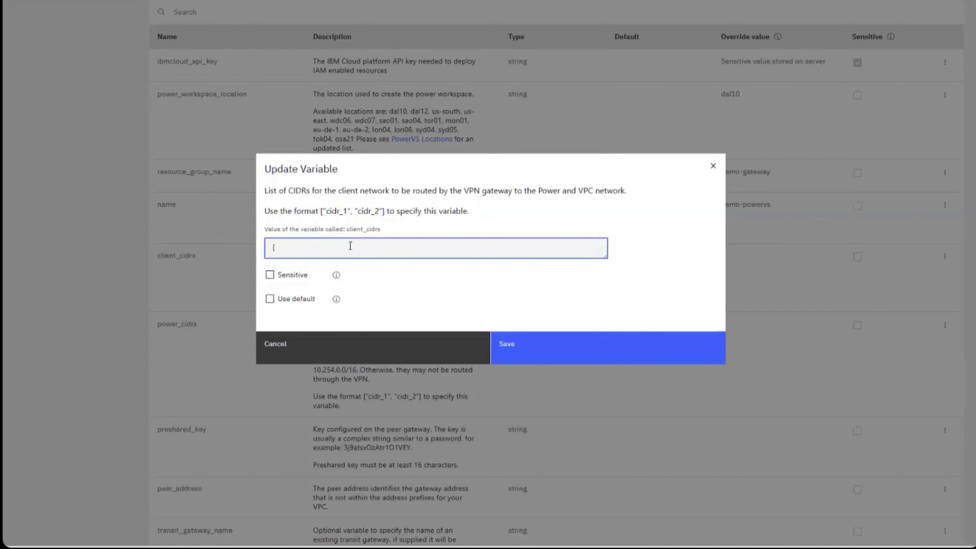
text("192.168.0.0/24)
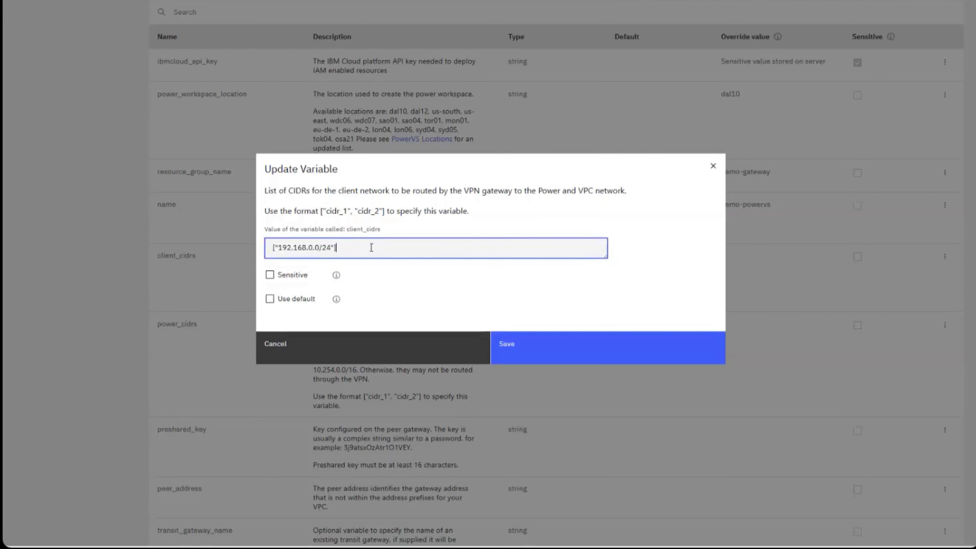
click(533, 348)
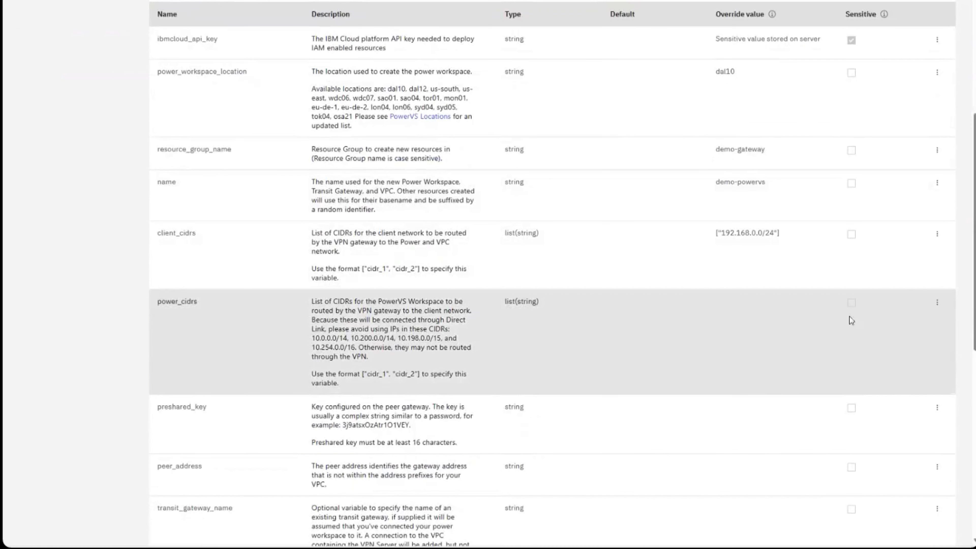
- Set the power_cidrs variable to ["10.100.0.0/24"], save it, and check it against the CIDR ranges its description says to avoid
click(936, 303)
click(904, 327)
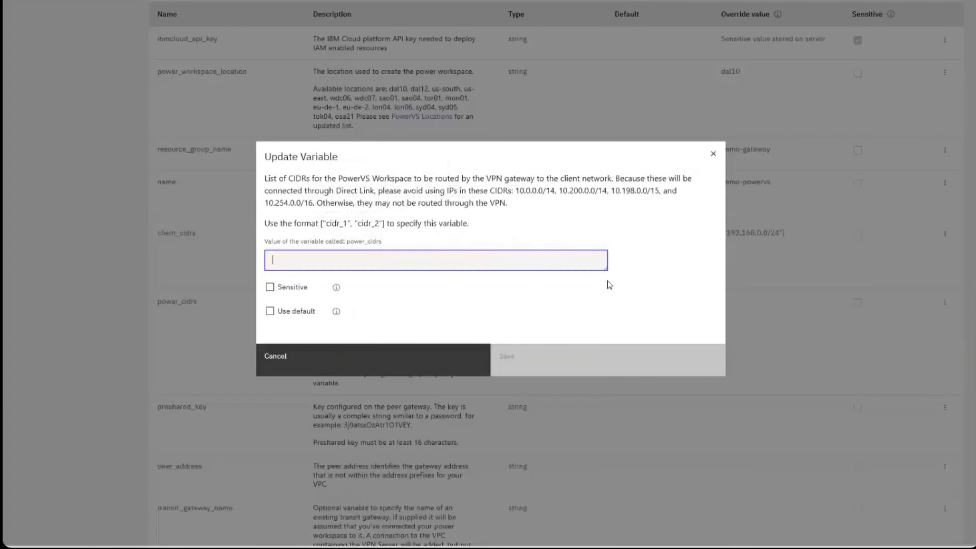
text([)
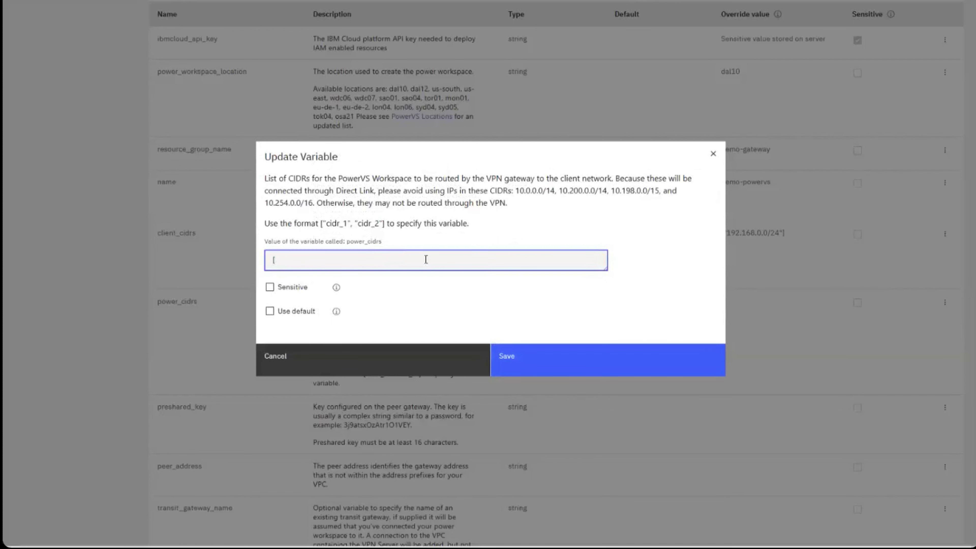
text("10.100.0.0)
text(/24)
click(523, 367)
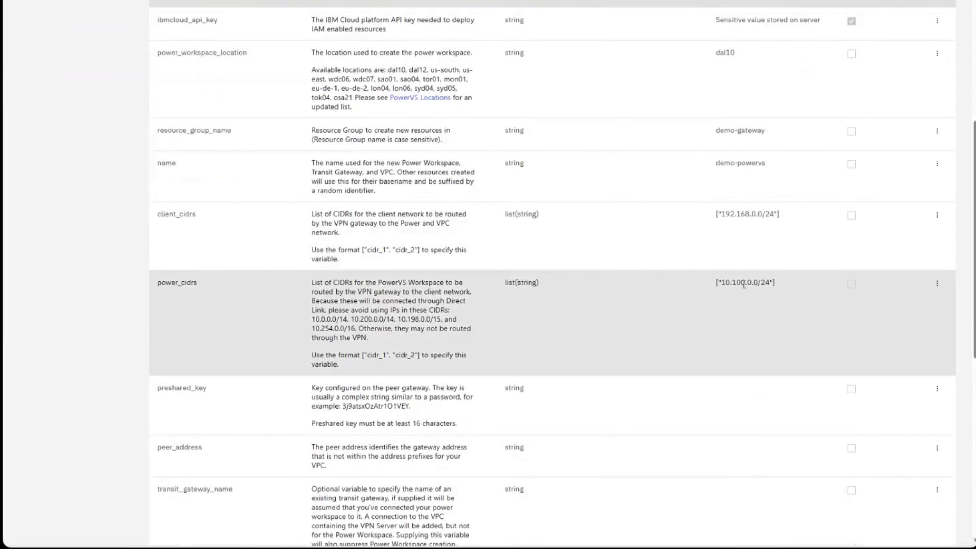
scroll(751, 327, down, 3)
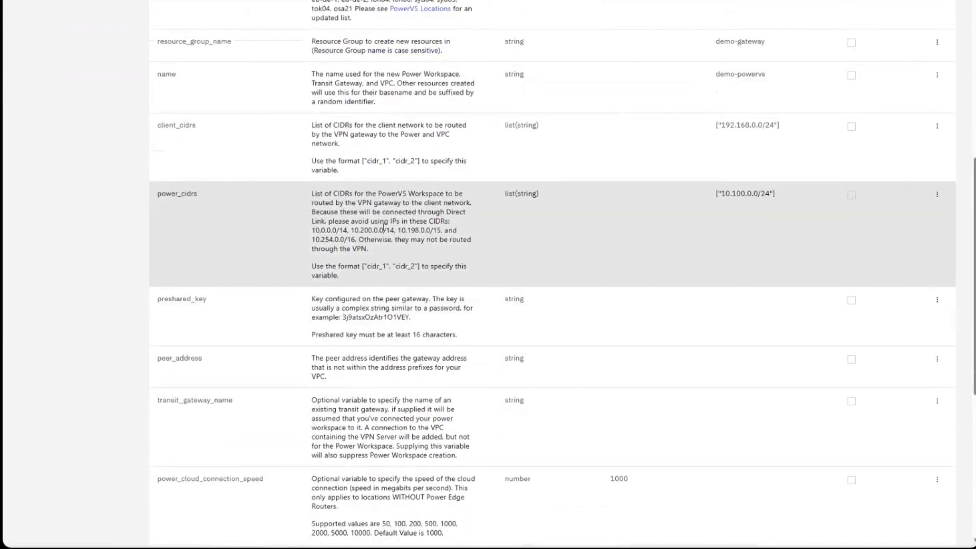
drag(312, 221, 361, 239)
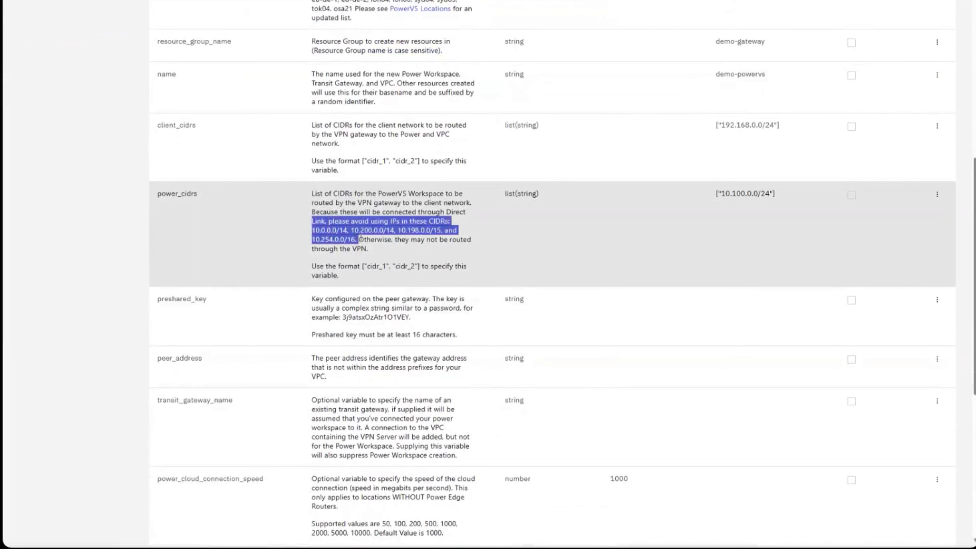
click(369, 249)
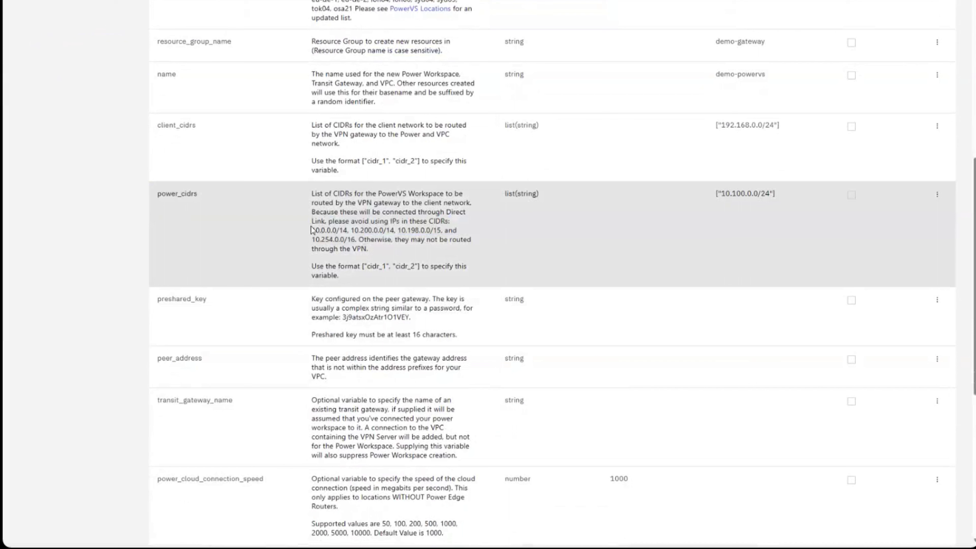
drag(311, 230, 352, 239)
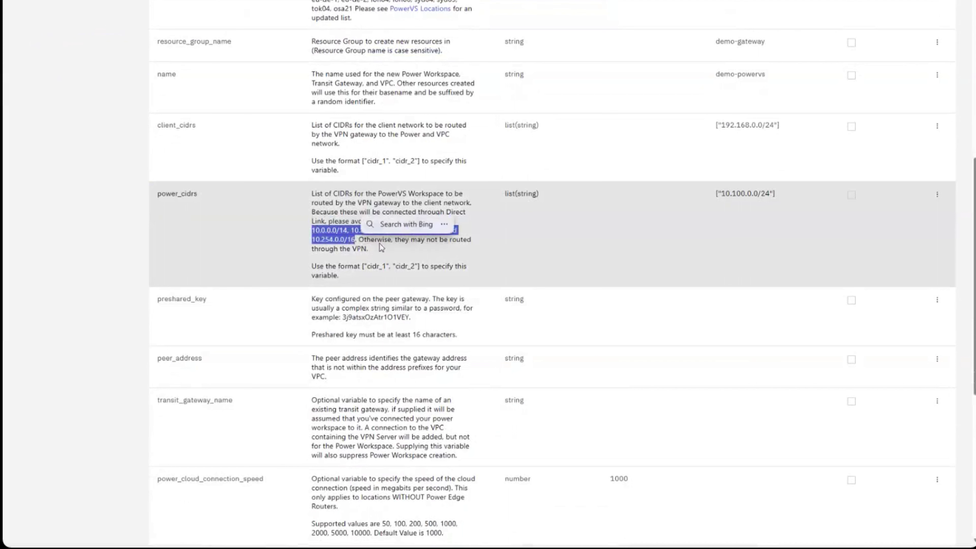
click(404, 276)
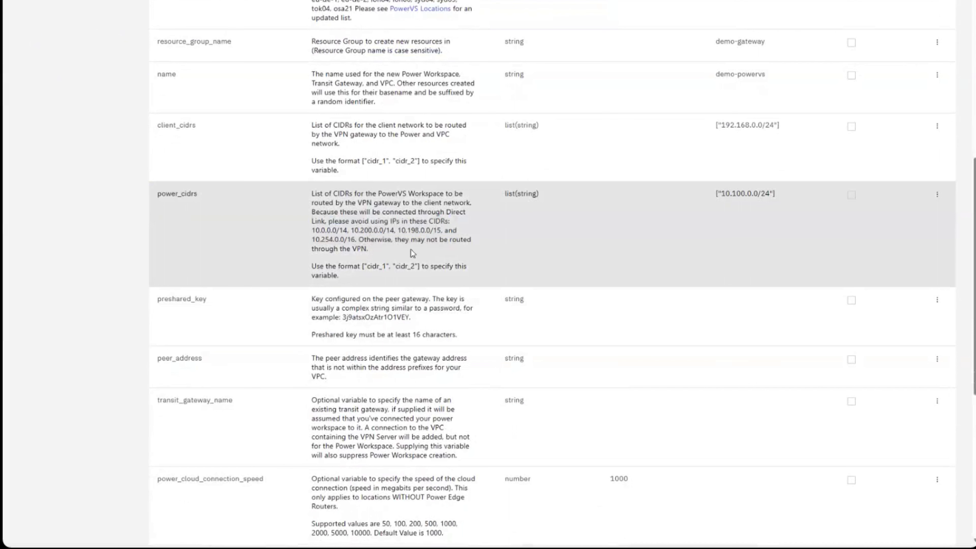
- Copy the example key from the preshared_key description into that variable's value, mark it as sensitive and save it
scroll(424, 265, down, 1)
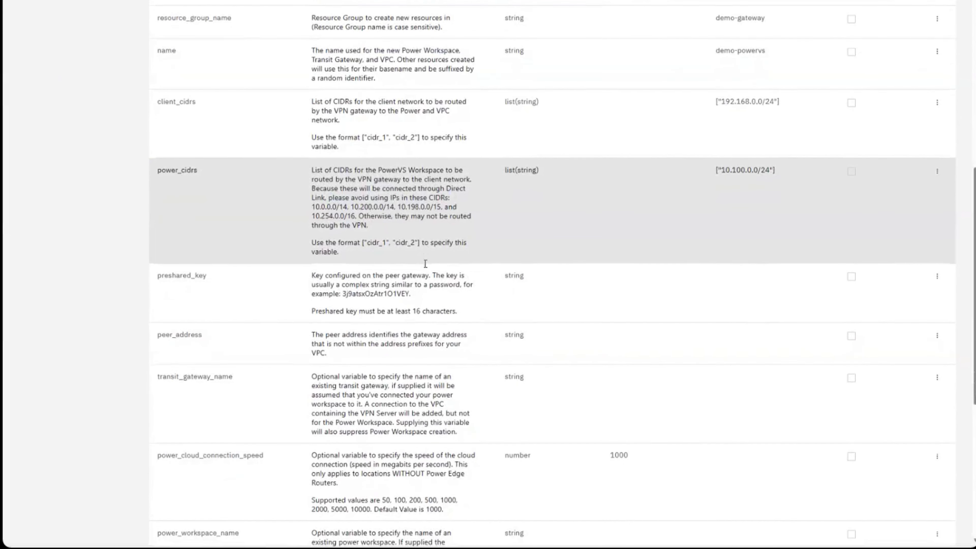
scroll(425, 264, down, 2)
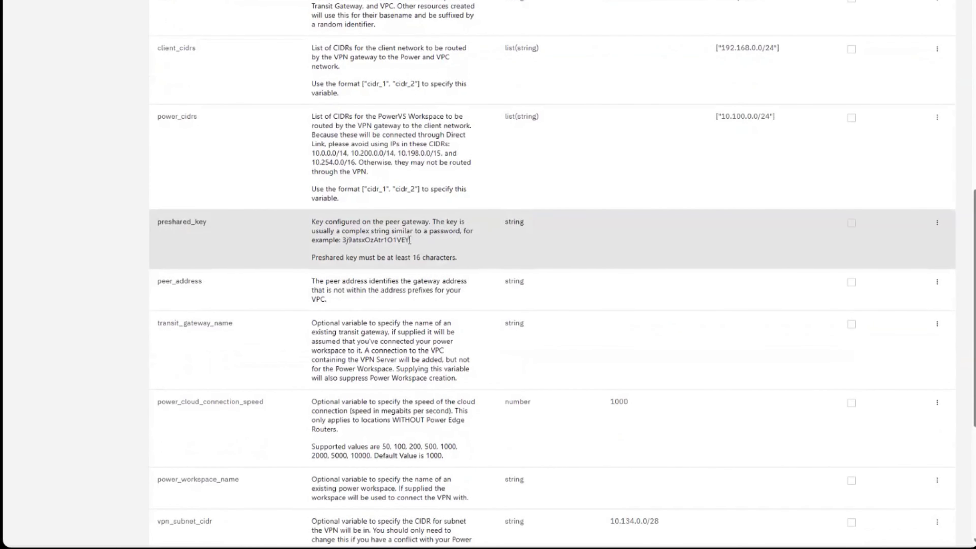
double_click(396, 240)
key(ctrl+c)
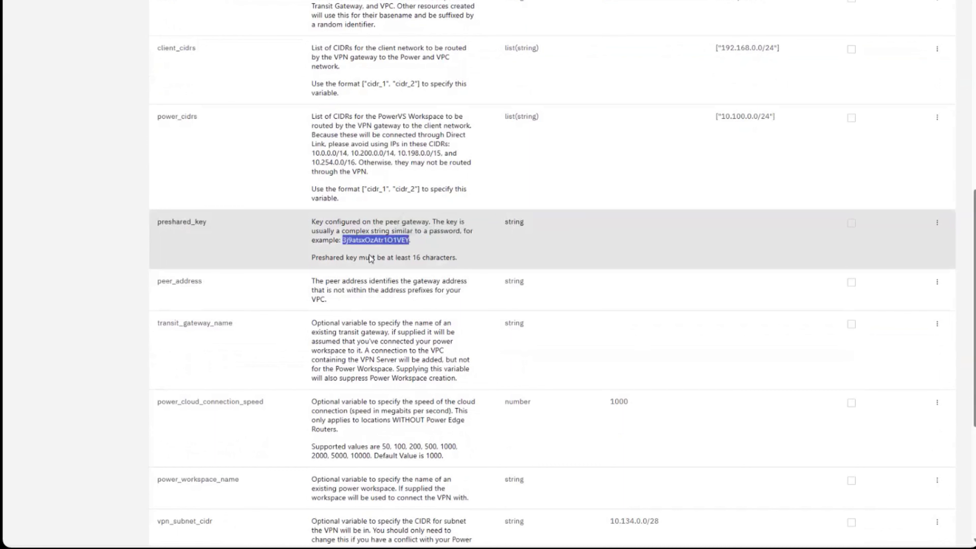
click(937, 223)
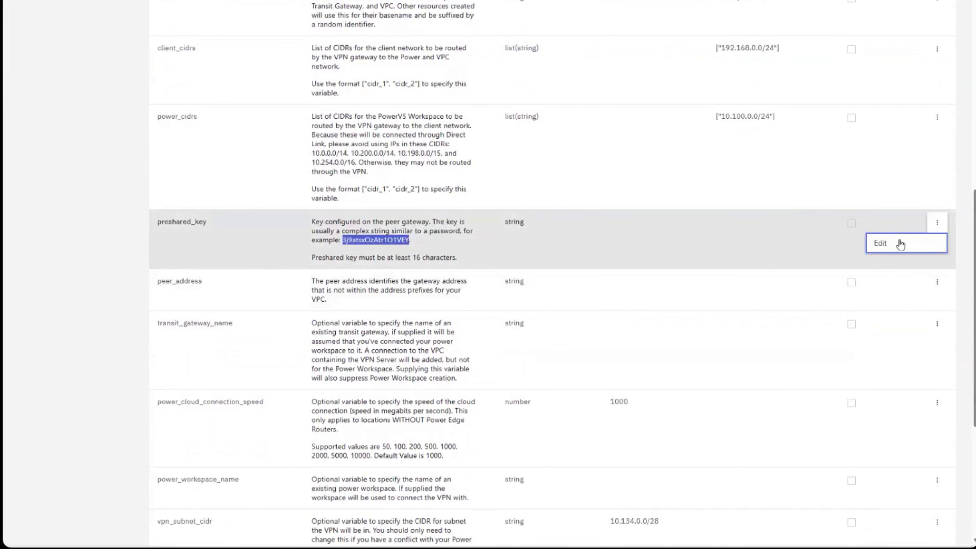
key(Return)
key(ctrl+v)
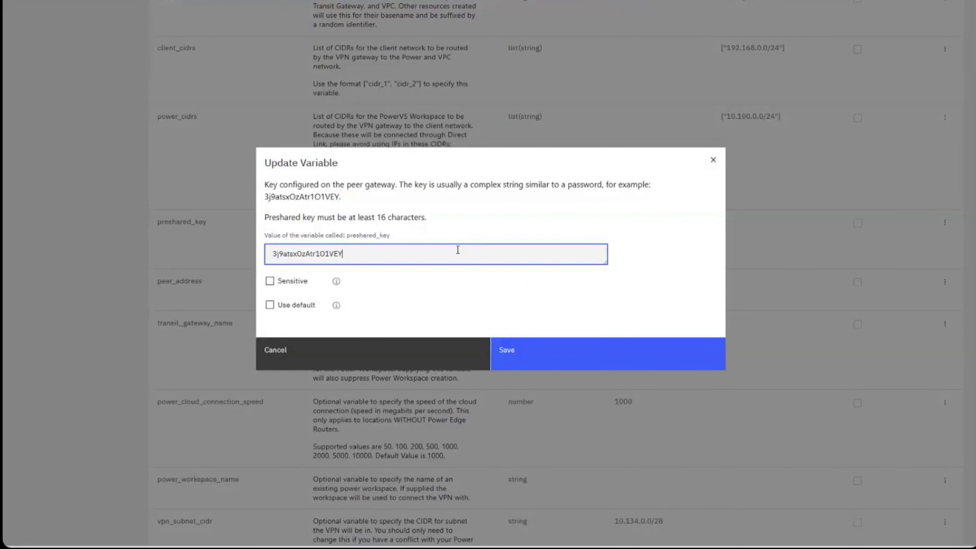
click(270, 281)
click(562, 352)
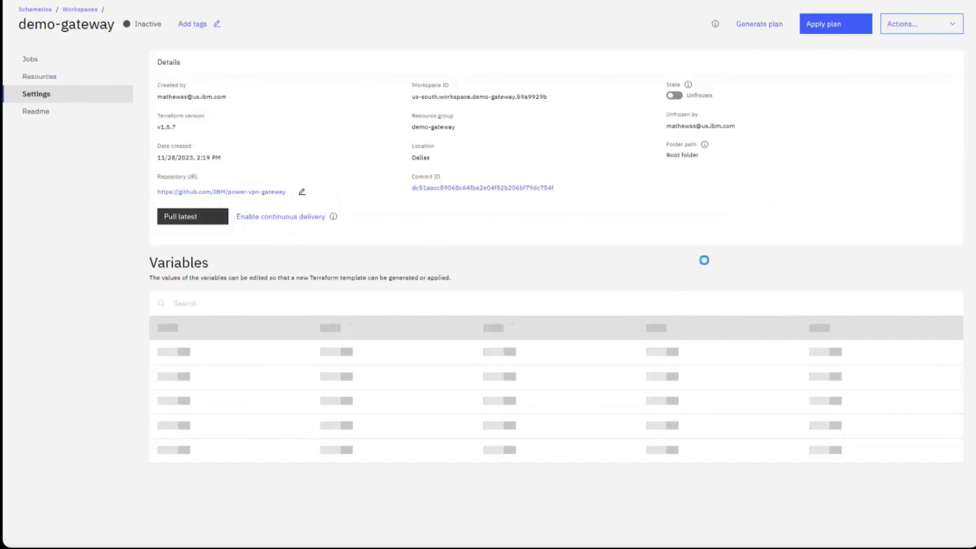
- Review the preshared_key and power_cidrs overrides and the peer_address description, and check the on-prem VPN gateway in the architecture diagram
scroll(706, 265, down, 5)
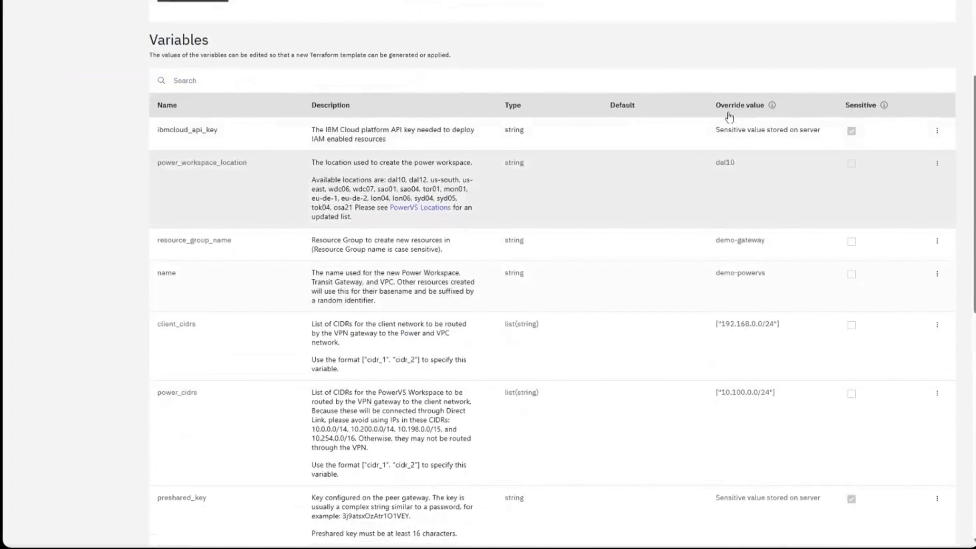
scroll(693, 295, down, 5)
drag(714, 292, 826, 294)
drag(717, 184, 782, 190)
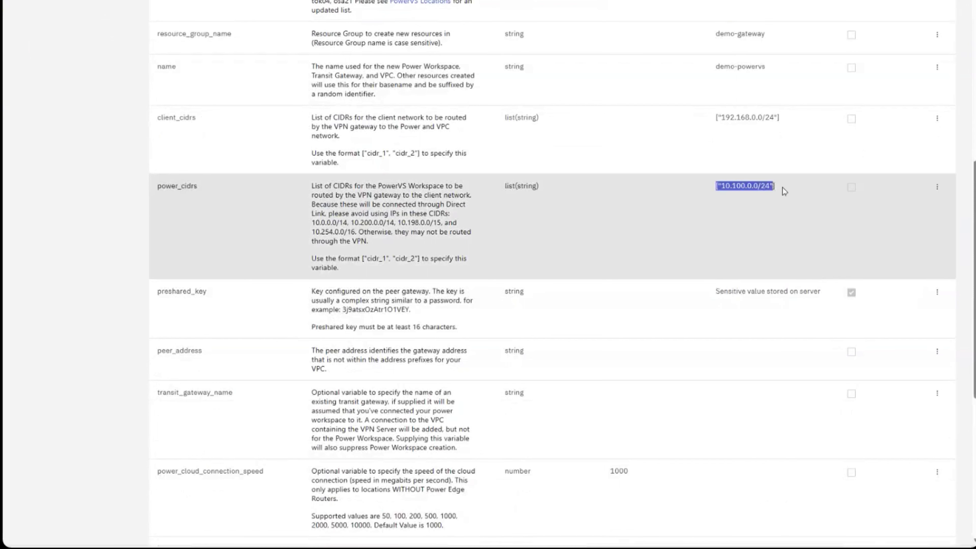
click(725, 231)
scroll(657, 364, down, 2)
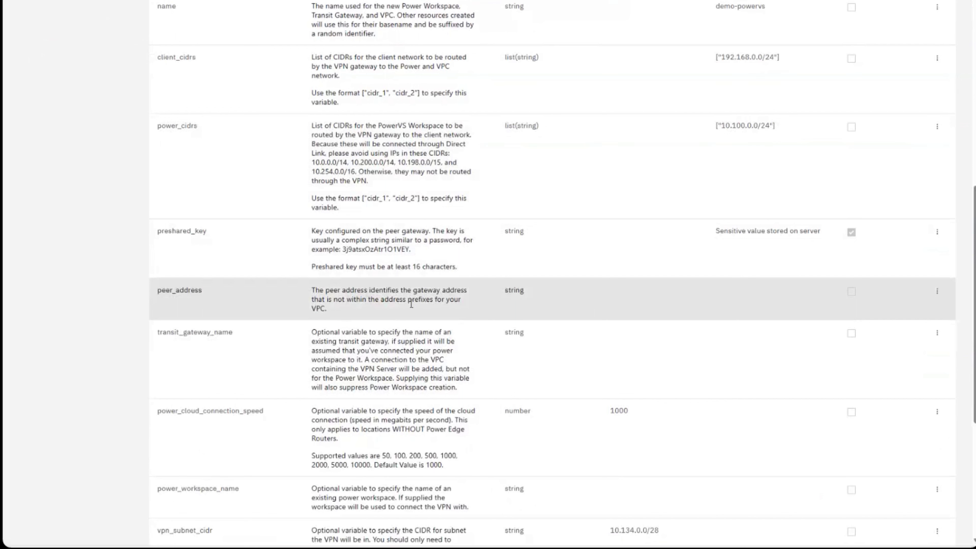
key(alt+Tab)
key(alt+Tab)
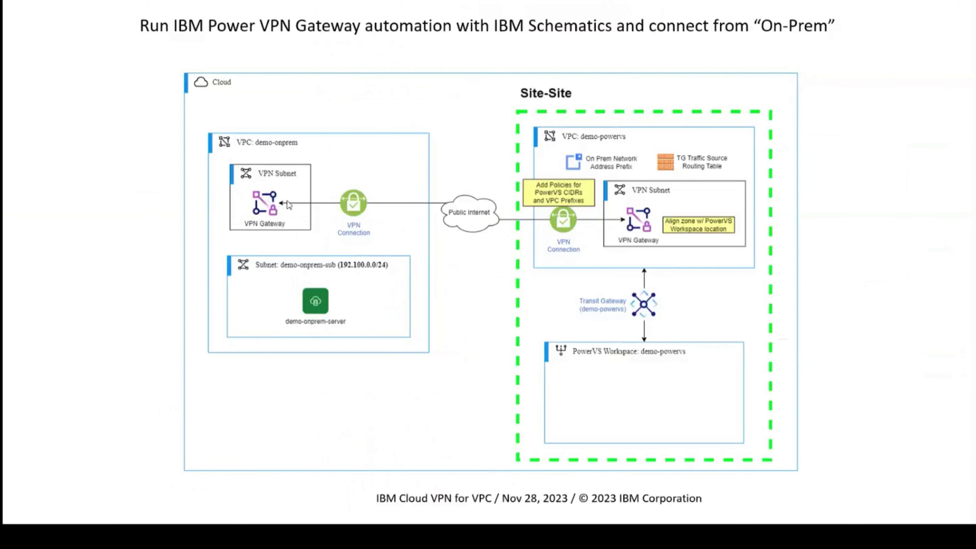
key(alt+Tab)
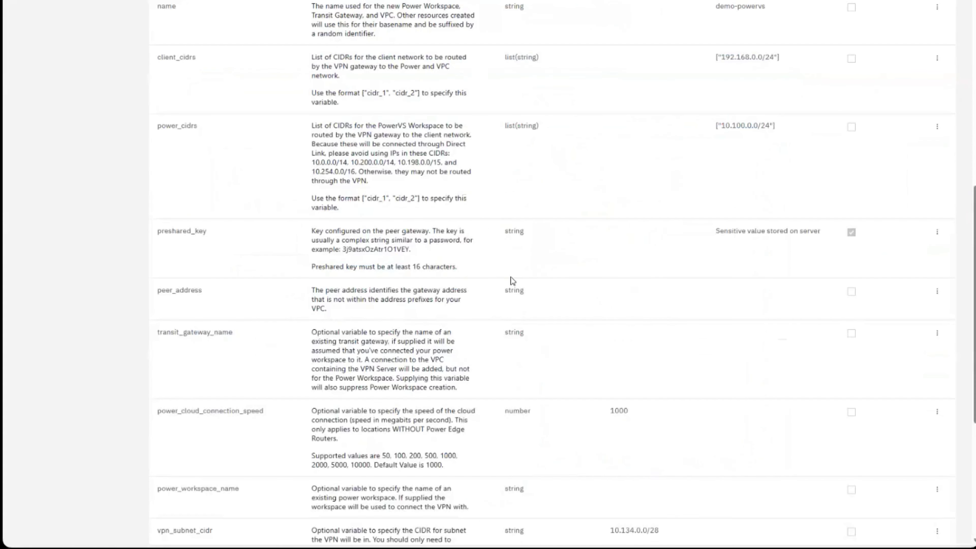
- Set the peer_address variable to 150.240.70.124, save it, and check the stored value in the variables list
click(936, 291)
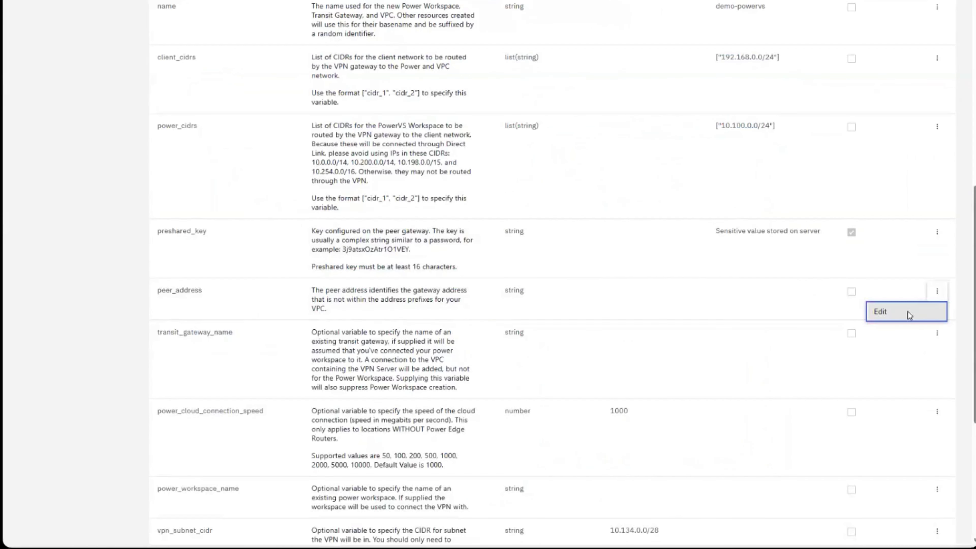
click(908, 313)
click(528, 337)
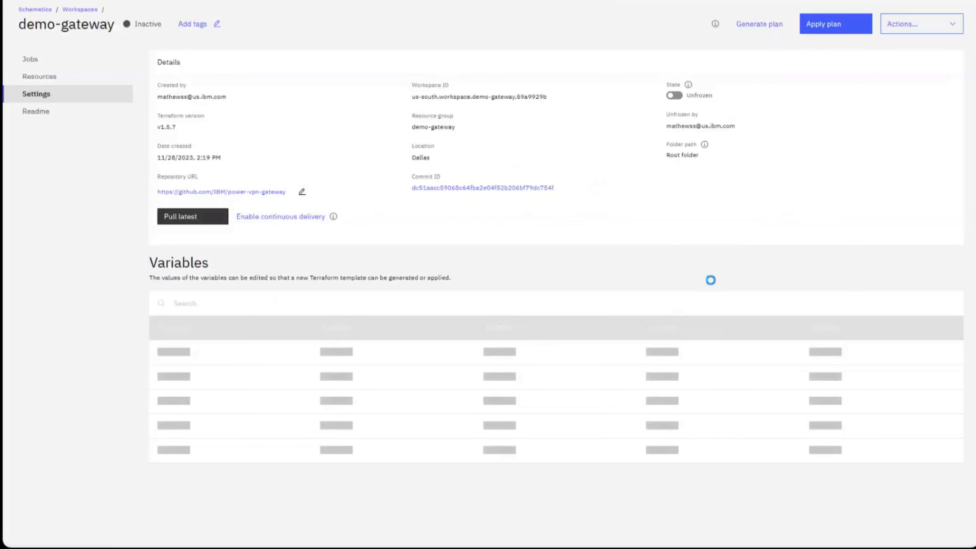
scroll(714, 276, down, 10)
scroll(719, 267, down, 3)
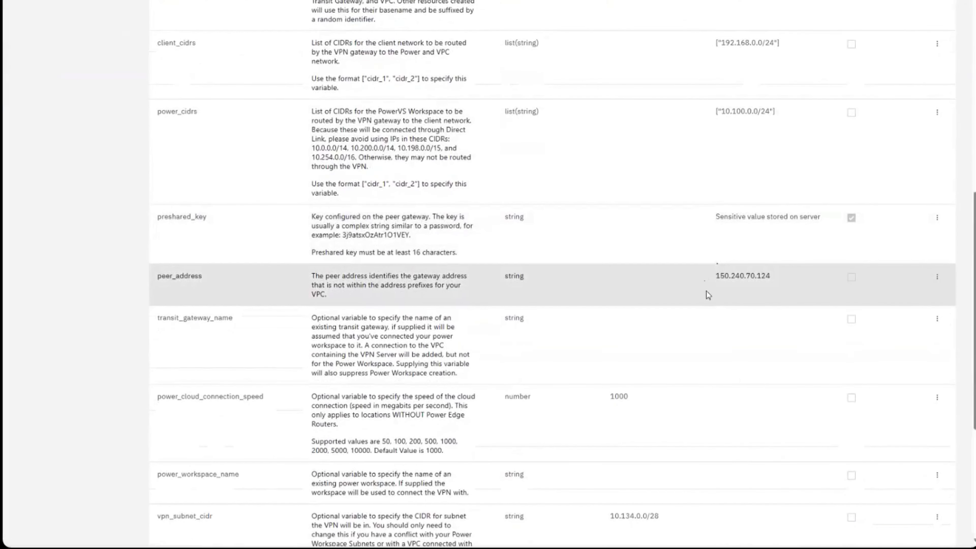
- Review the optional variables from transit_gateway_name down to vsi_vpn_ssh_key_name and their descriptions and defaults
scroll(706, 294, down, 3)
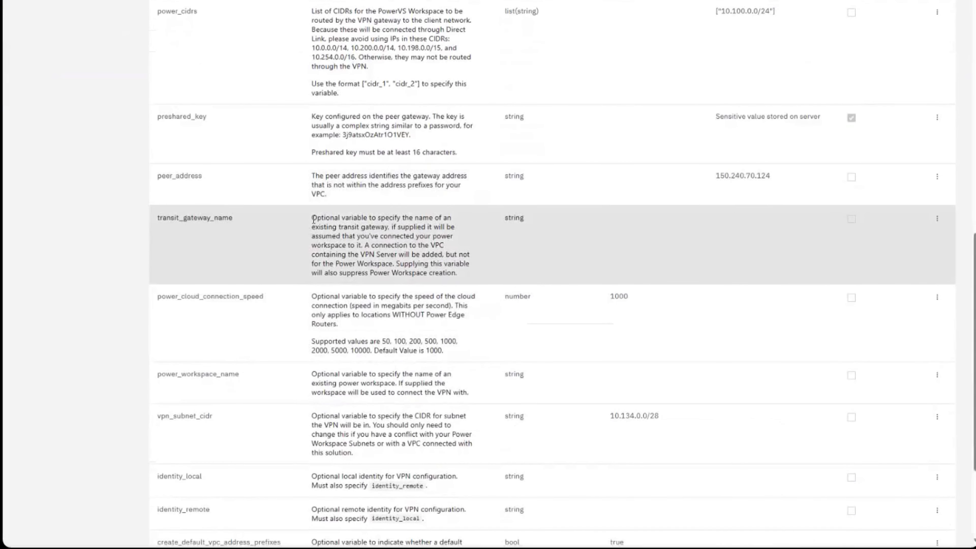
drag(314, 219, 338, 219)
click(673, 238)
scroll(685, 276, down, 2)
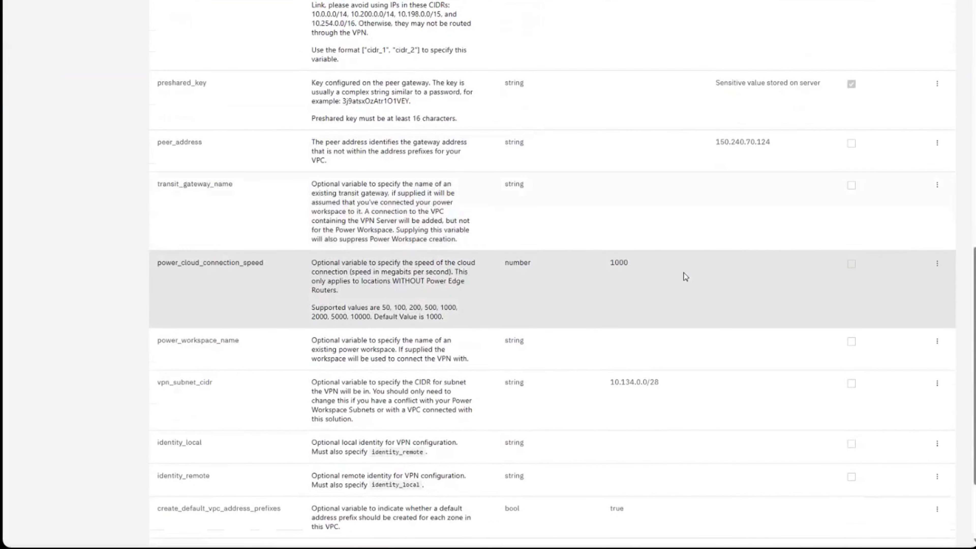
scroll(685, 276, down, 2)
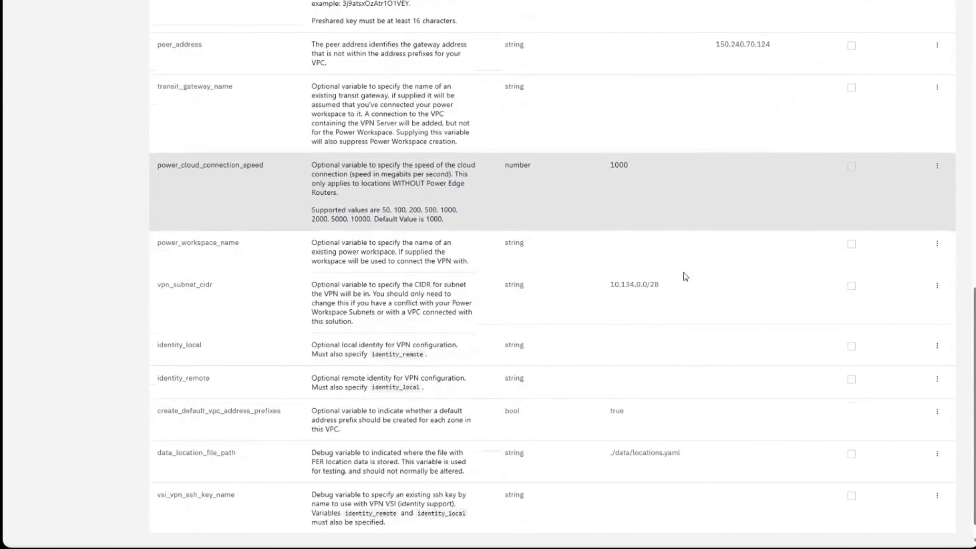
scroll(686, 276, down, 1)
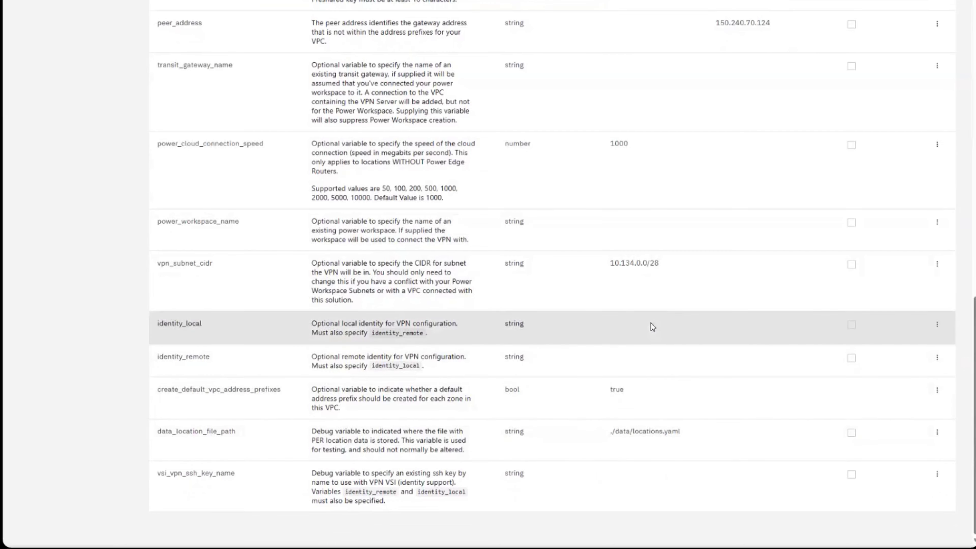
- Check the override values of the required variables once more and apply the plan for the demo-gateway workspace
scroll(677, 309, up, 2)
scroll(679, 309, up, 8)
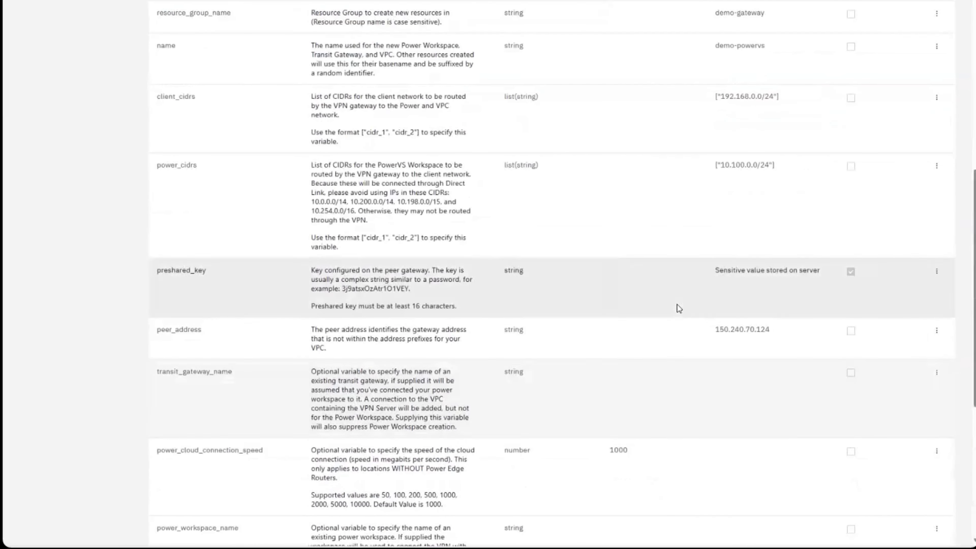
scroll(679, 309, up, 2)
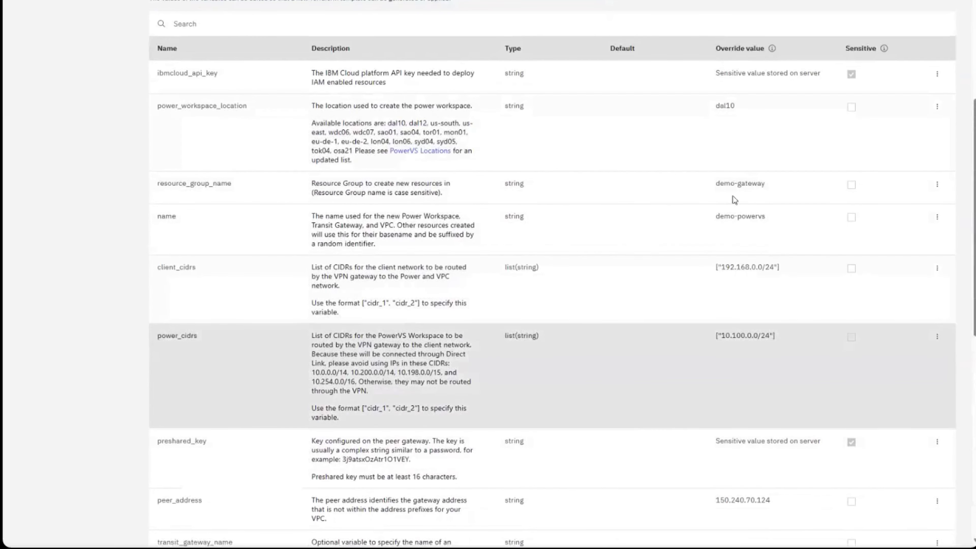
scroll(622, 319, up, 7)
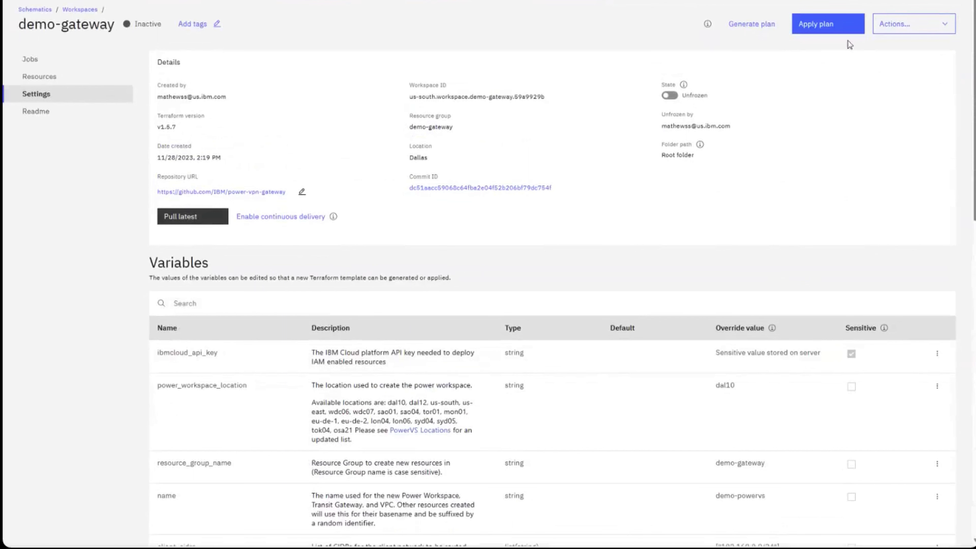
click(817, 25)
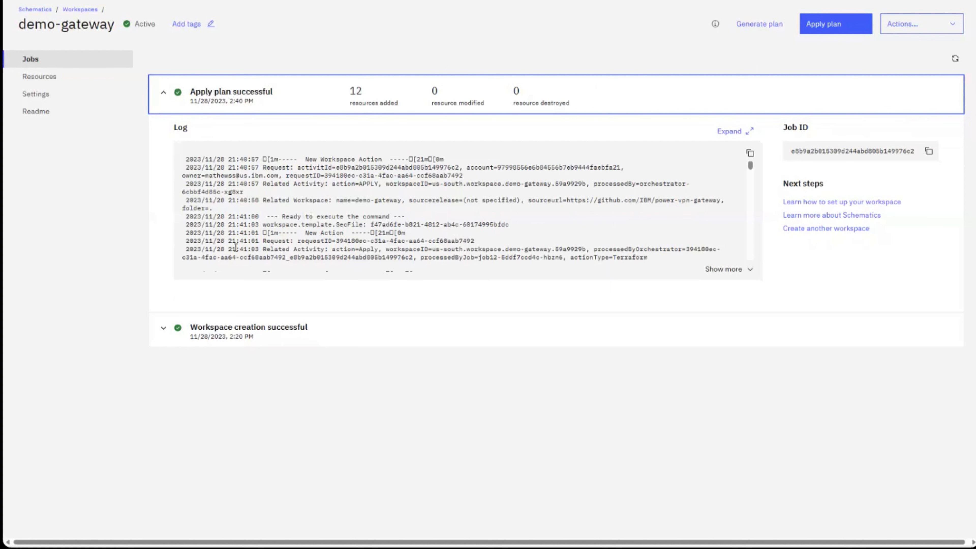
- Show the full log of the apply job and read through the Terraform init, apply and refresh output to its end
click(719, 269)
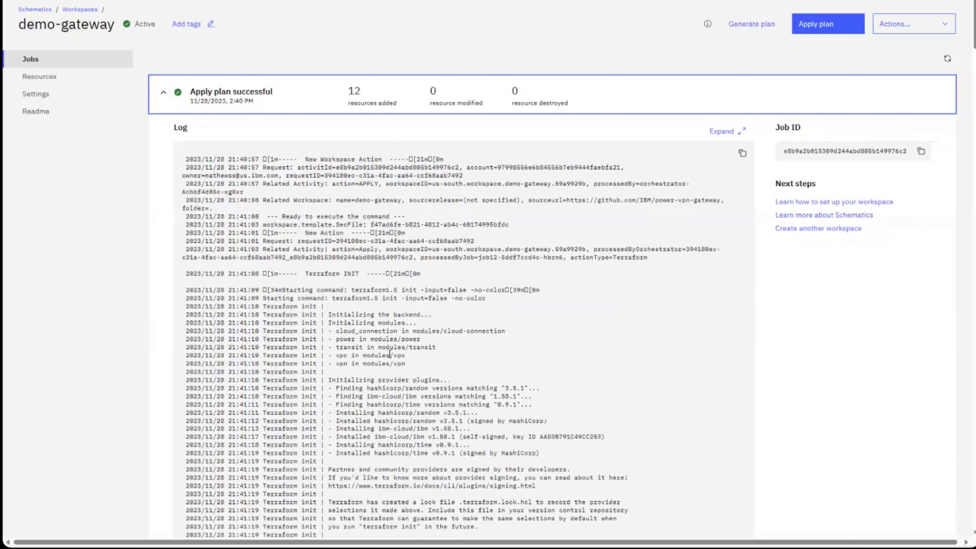
scroll(390, 354, down, 1)
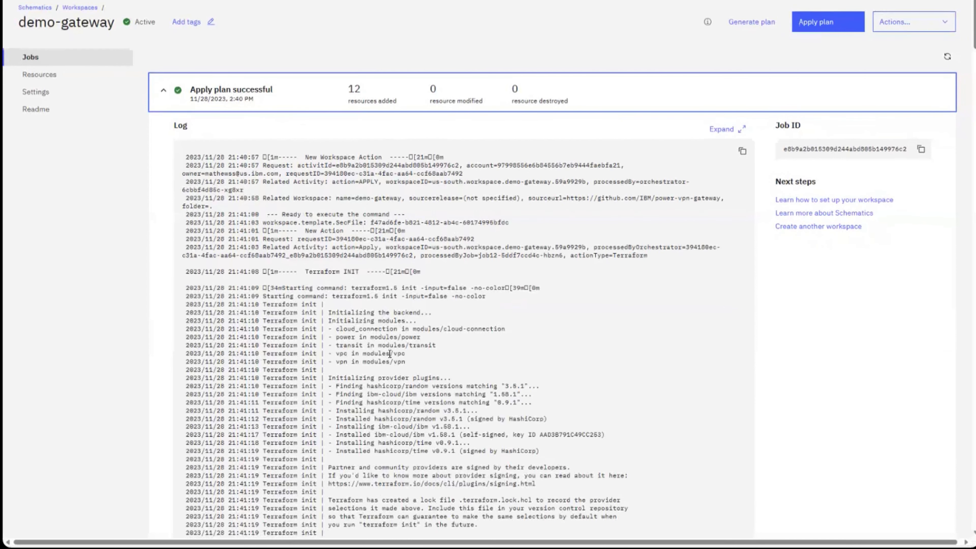
scroll(389, 353, up, 1)
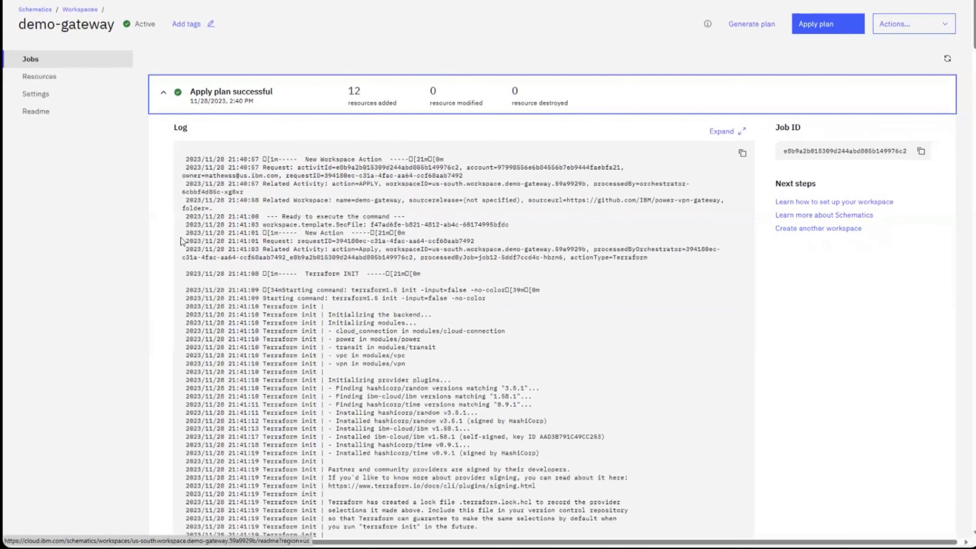
scroll(460, 269, down, 5)
scroll(348, 294, down, 6)
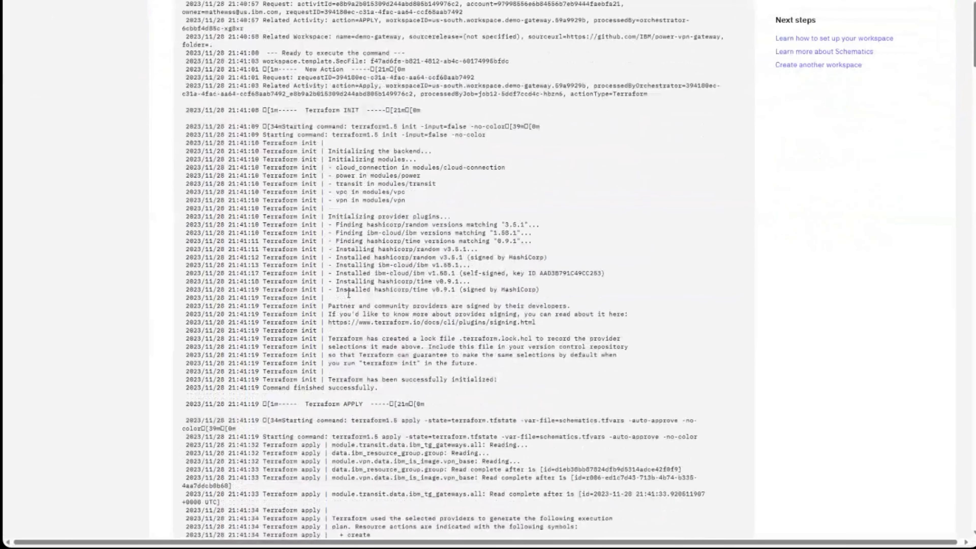
scroll(349, 294, down, 20)
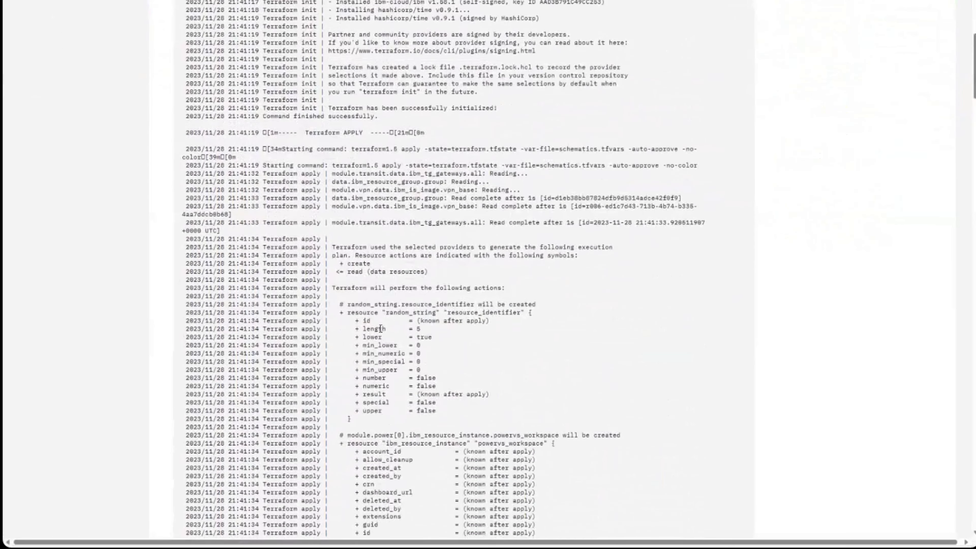
scroll(380, 329, down, 20)
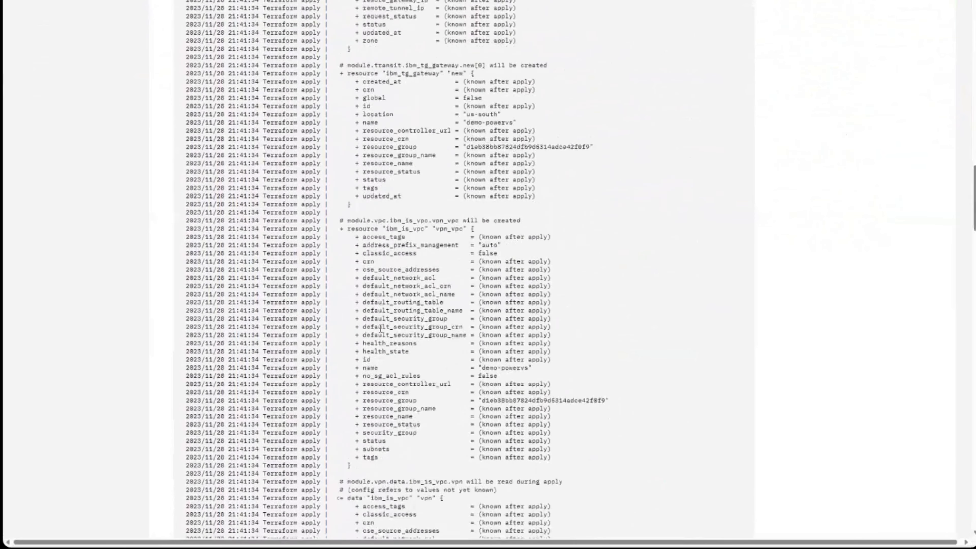
scroll(380, 332, down, 10)
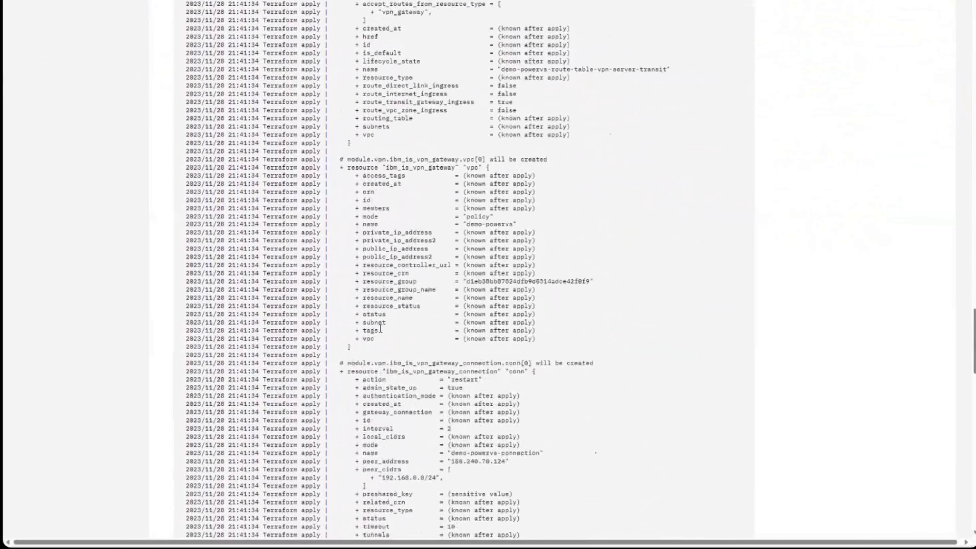
scroll(393, 288, down, 20)
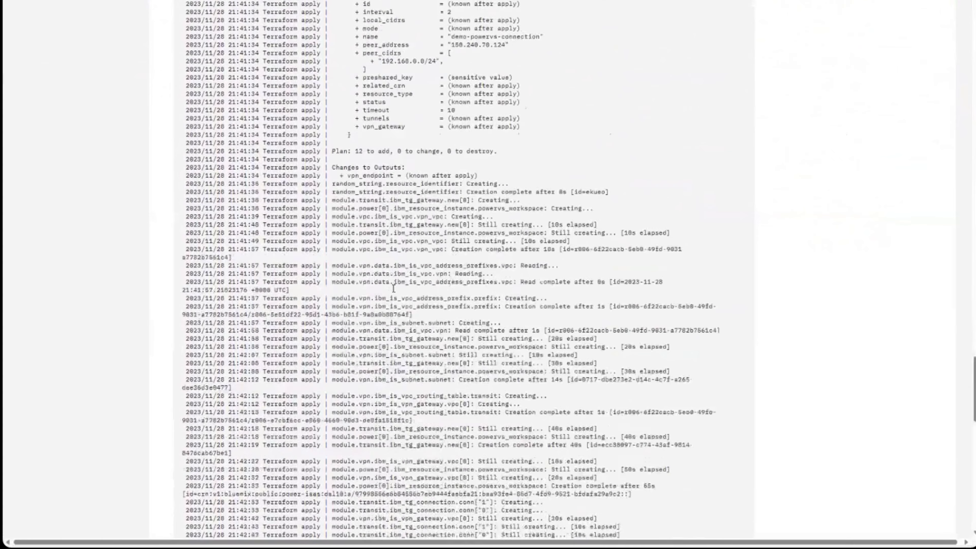
scroll(428, 353, down, 5)
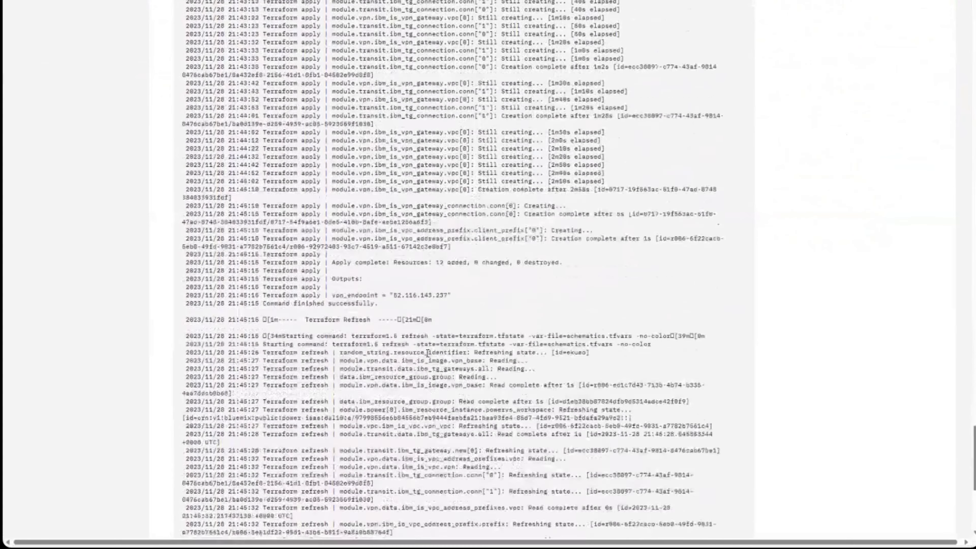
scroll(427, 353, down, 3)
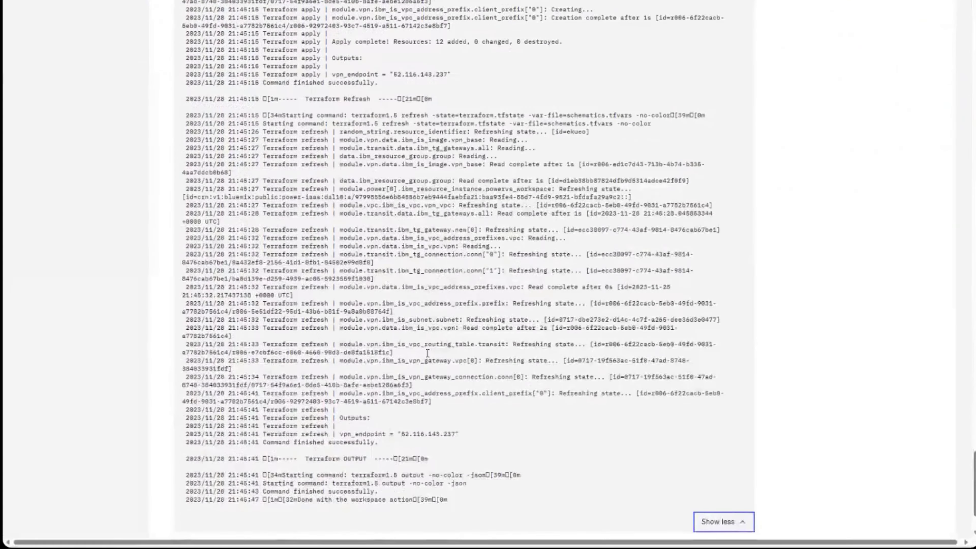
- Check the command result and the vpn_endpoint output in the apply log, and review the Site-Site part of the architecture diagram
scroll(350, 192, up, 2)
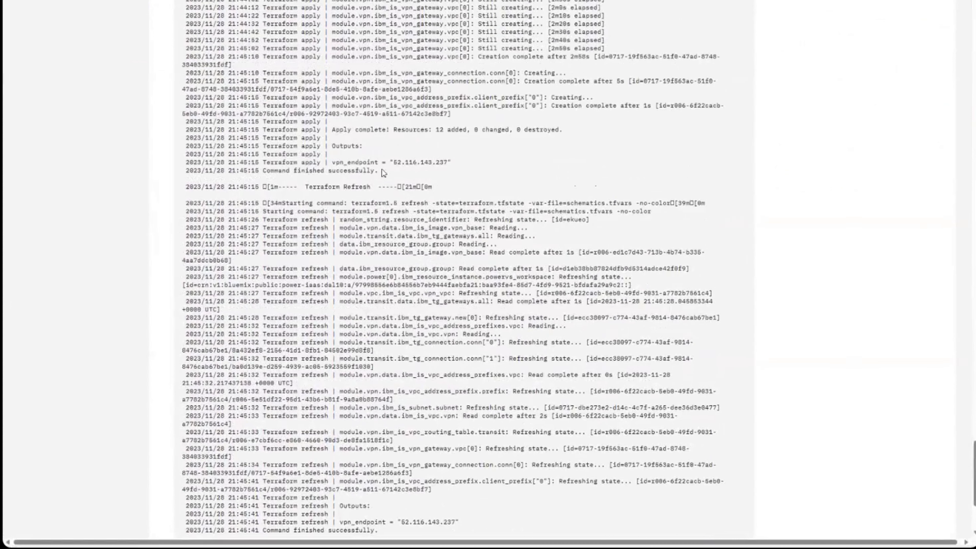
drag(370, 171, 262, 172)
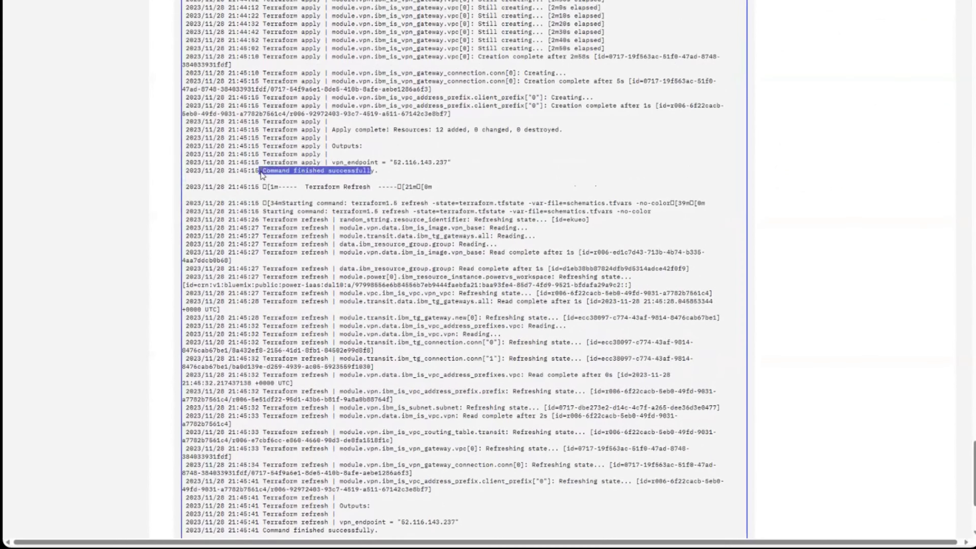
click(392, 174)
drag(332, 162, 452, 163)
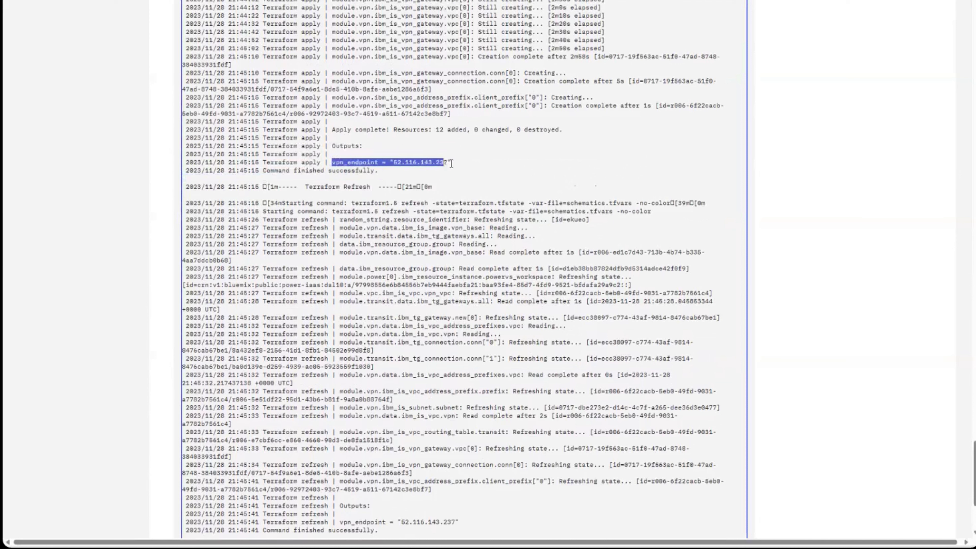
click(401, 172)
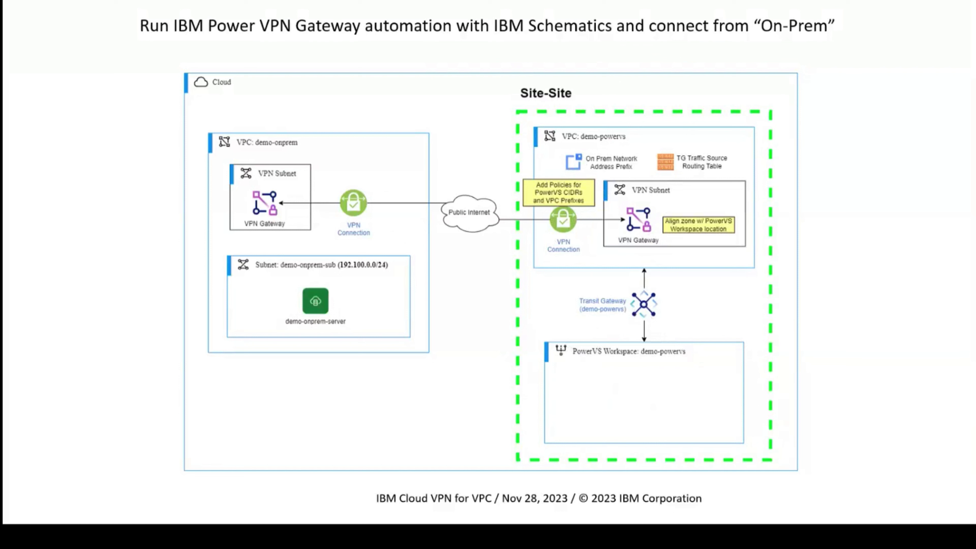
key(Right)
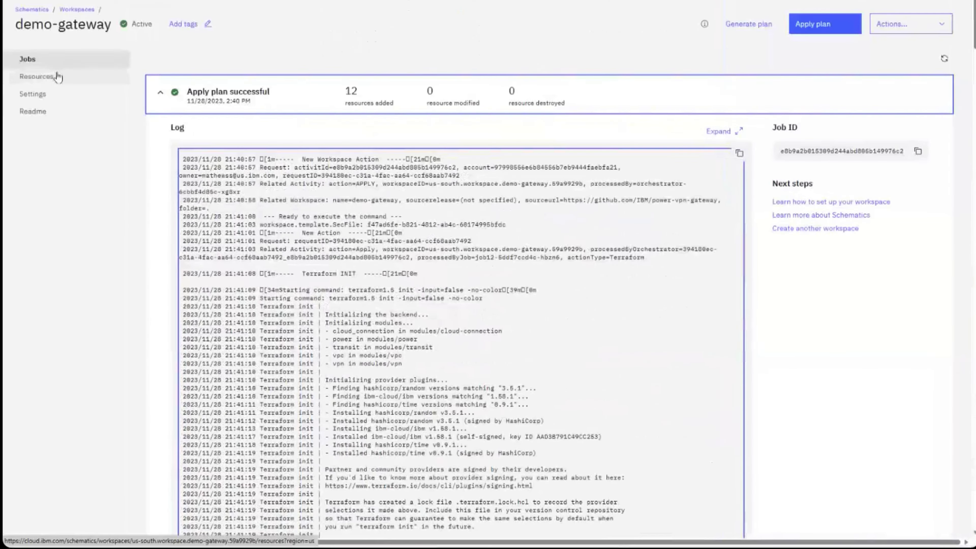
- Replace the product filter in the resource list with "power" and open the demo-powervs workspace
click(57, 77)
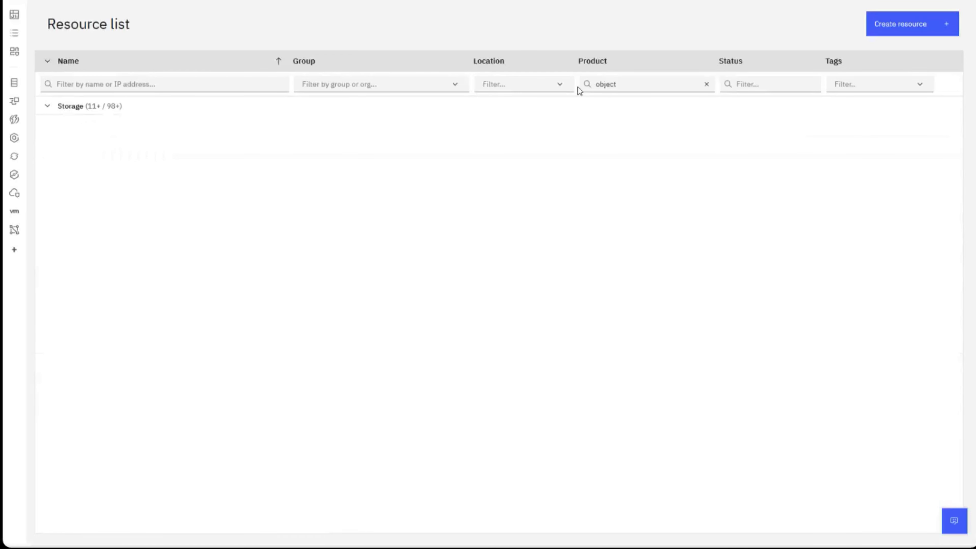
click(713, 85)
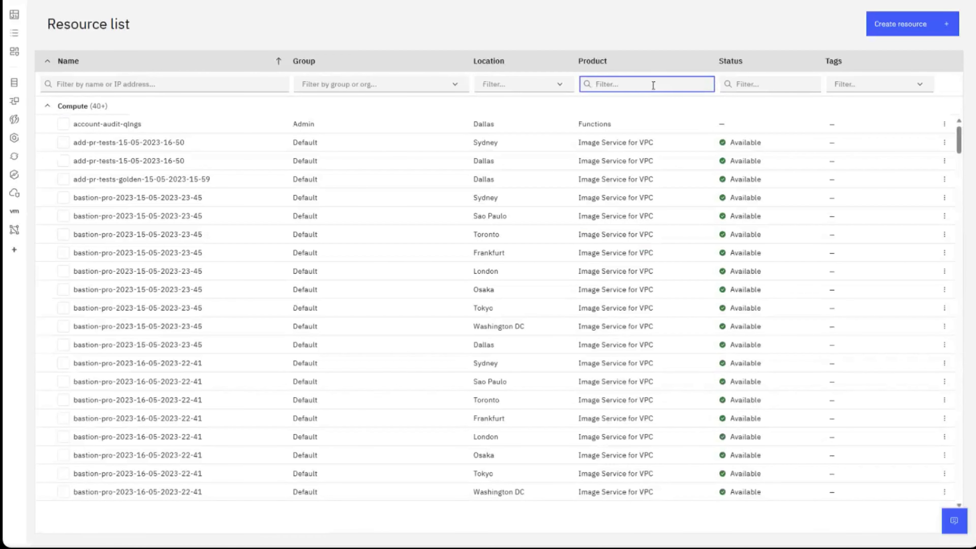
text(power)
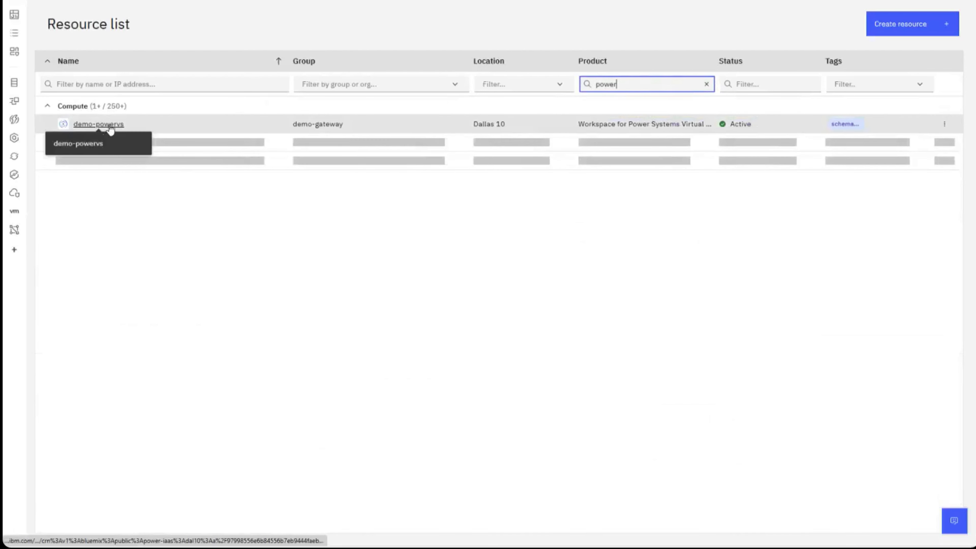
click(109, 126)
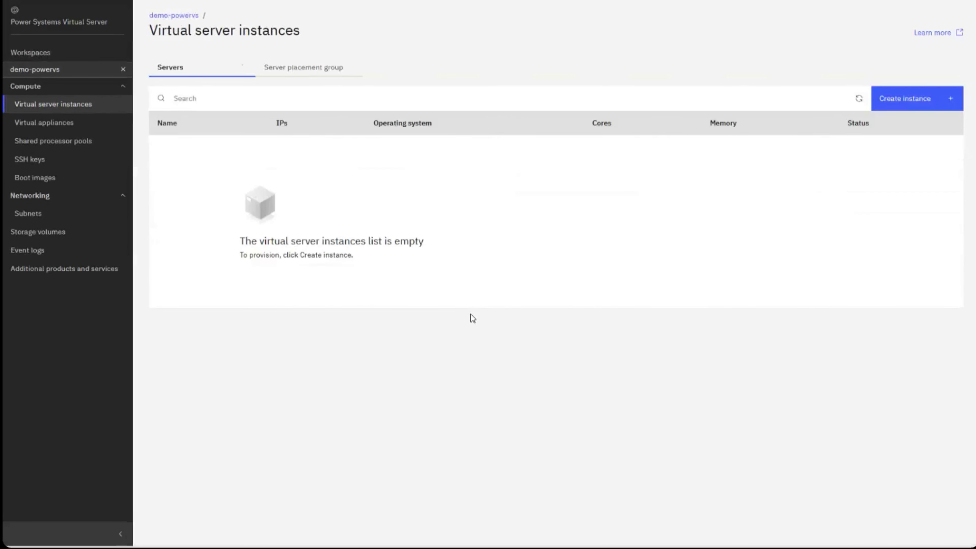
- Start a new subnet in the demo-powervs workspace, name it demo-power-sub and begin its CIDR with "10."
click(64, 214)
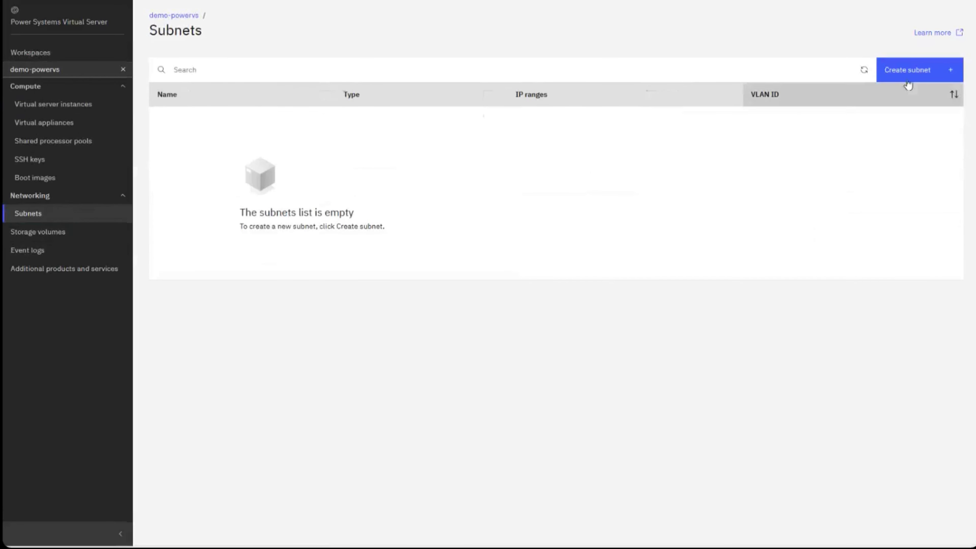
click(907, 71)
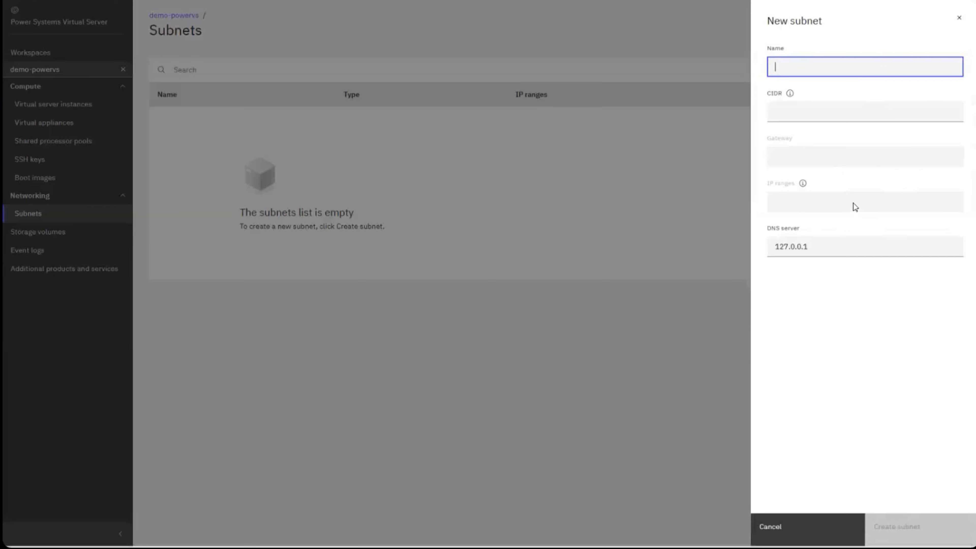
text(demo-power-sub)
key(Tab)
key(Tab)
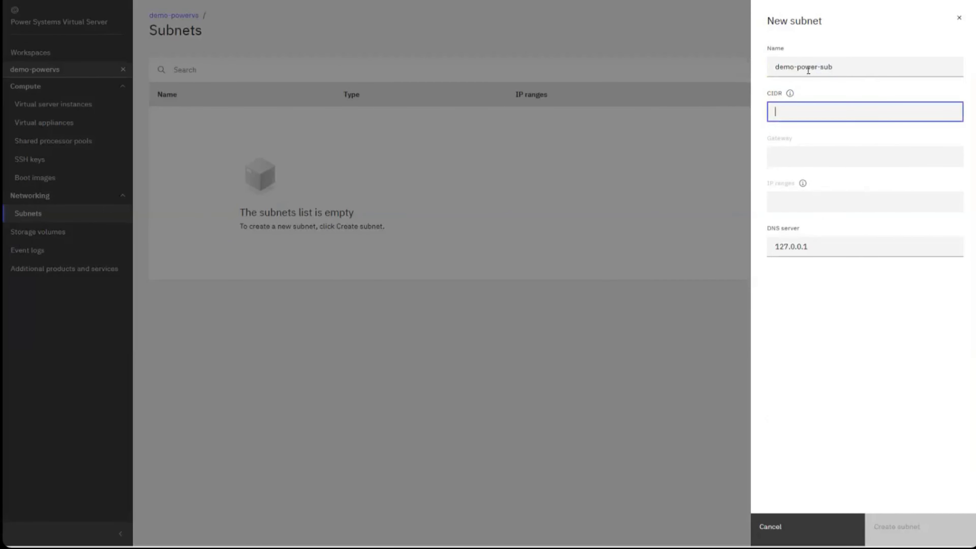
text(10.)
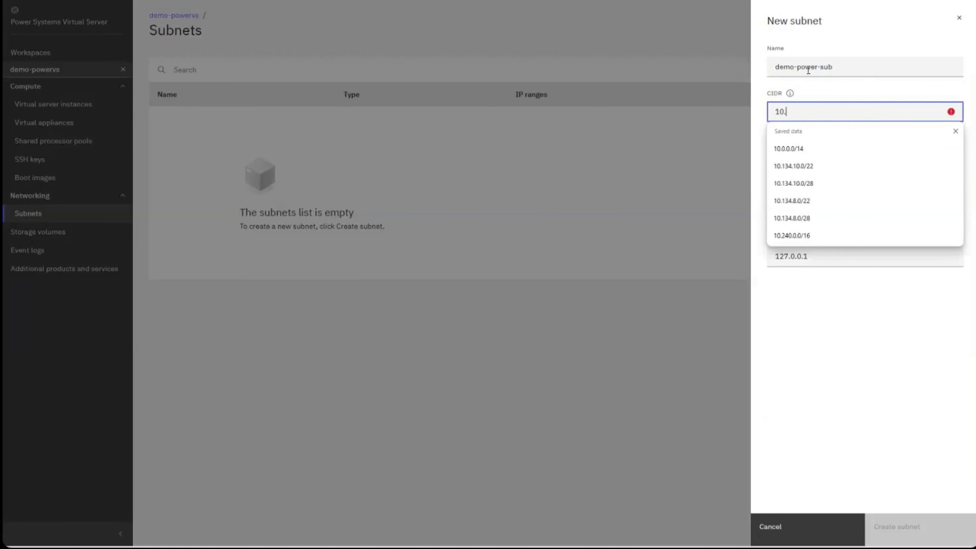